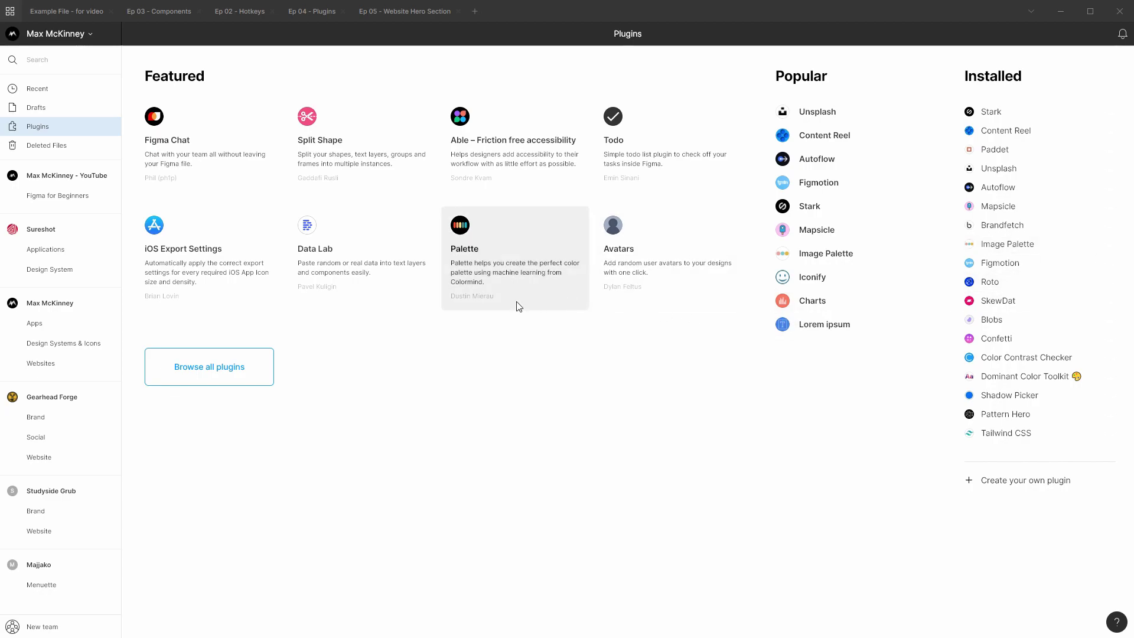
Look at the Figma Chat plugin card, then return to the Ep 04 - Plugins file.
click(185, 122)
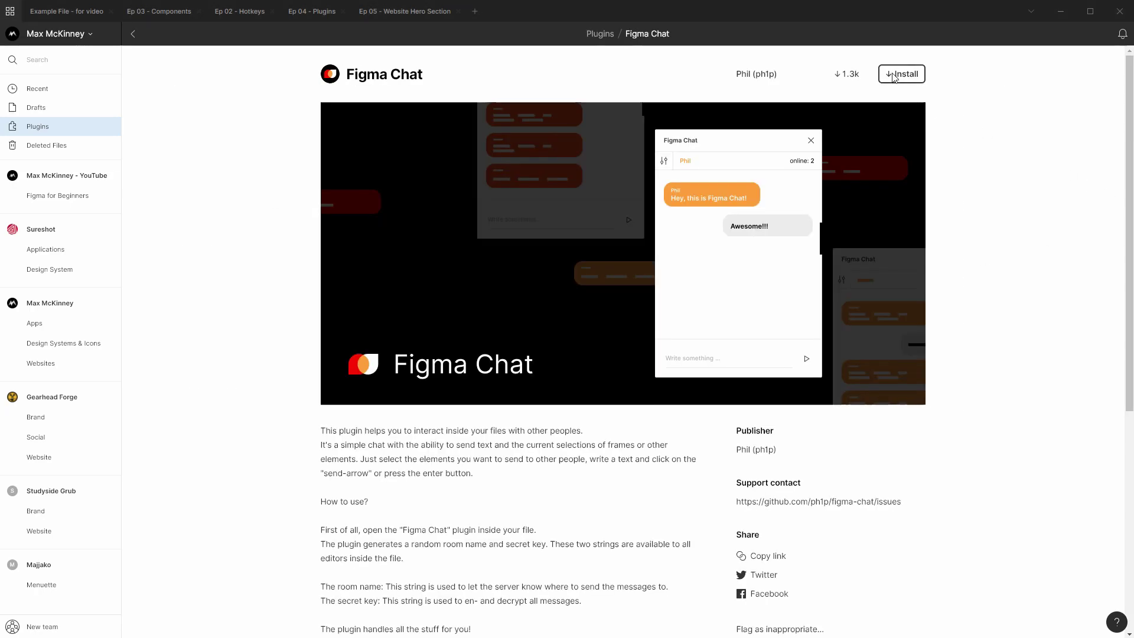
click(133, 34)
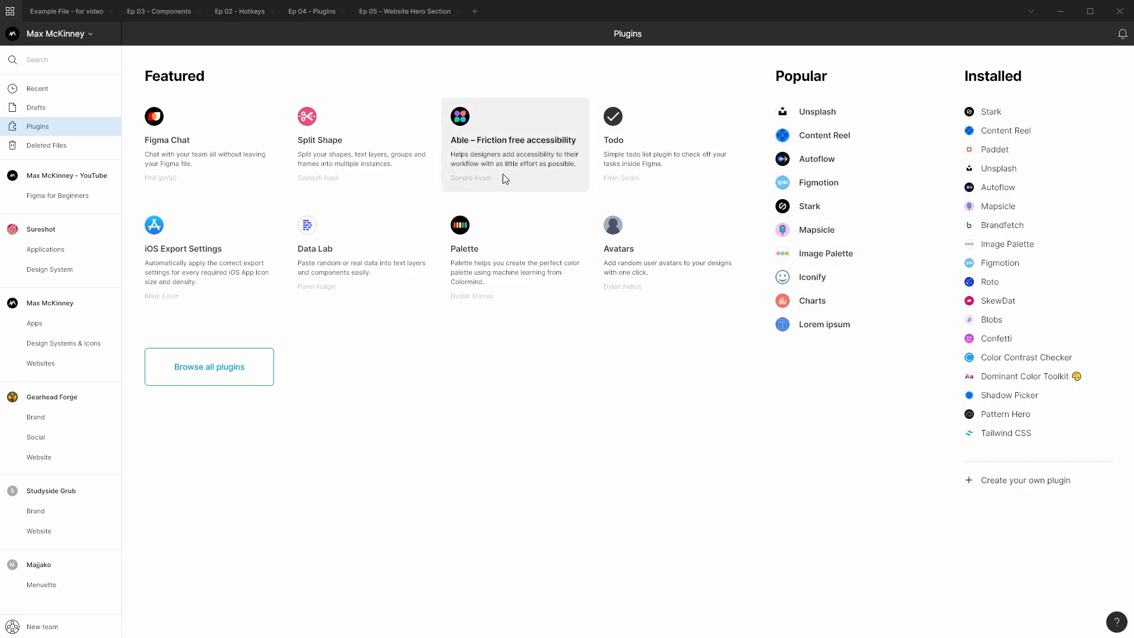
click(322, 10)
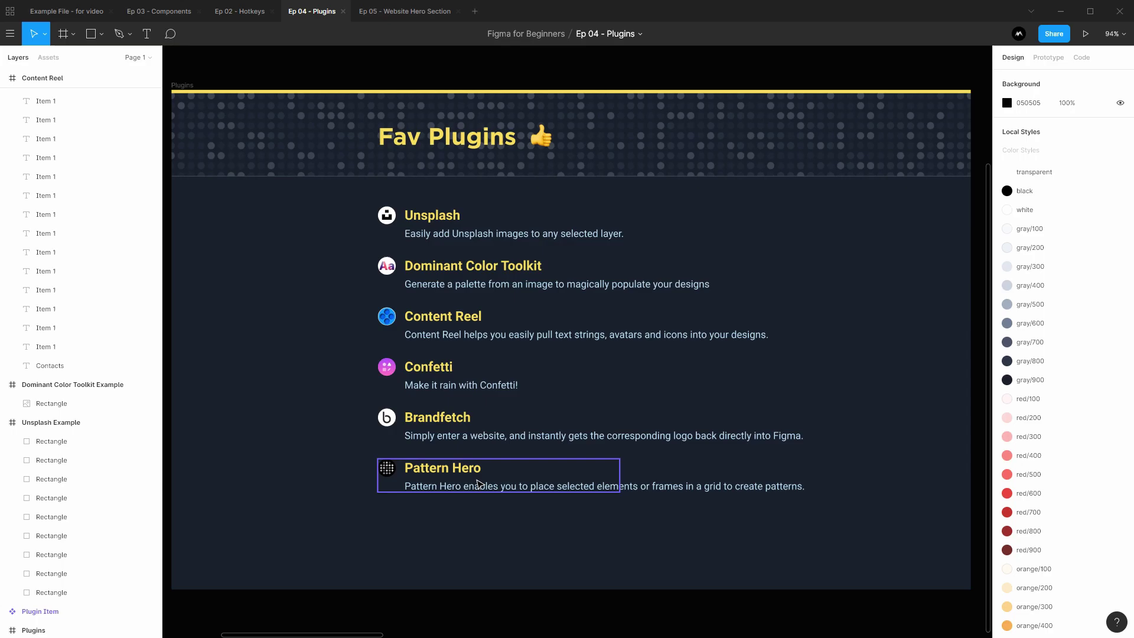
Pan across the example frames and zoom in on the Unsplash Example's nine grey squares.
ctrl+scroll(716, 329, down, 5)
scroll(790, 290, right, 5)
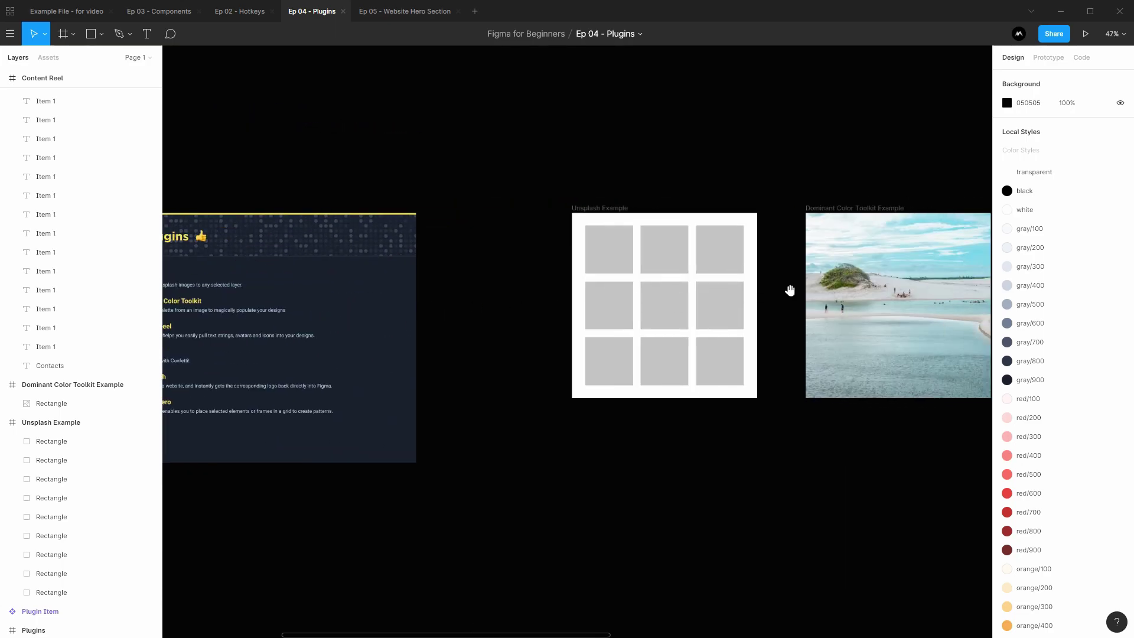
scroll(790, 290, right, 15)
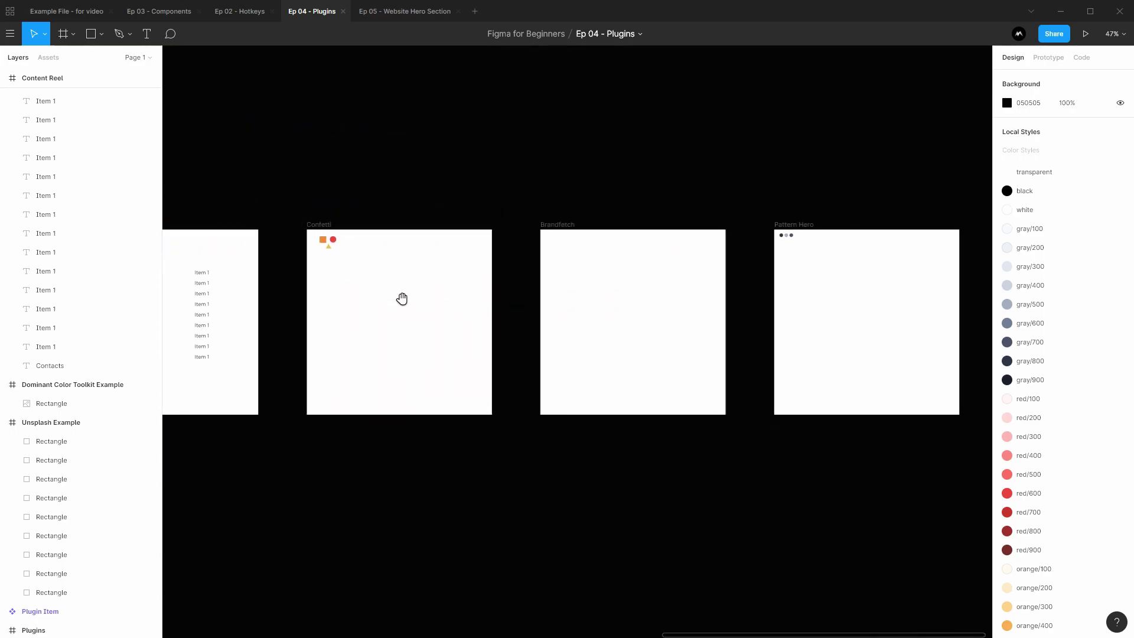
scroll(402, 299, left, 15)
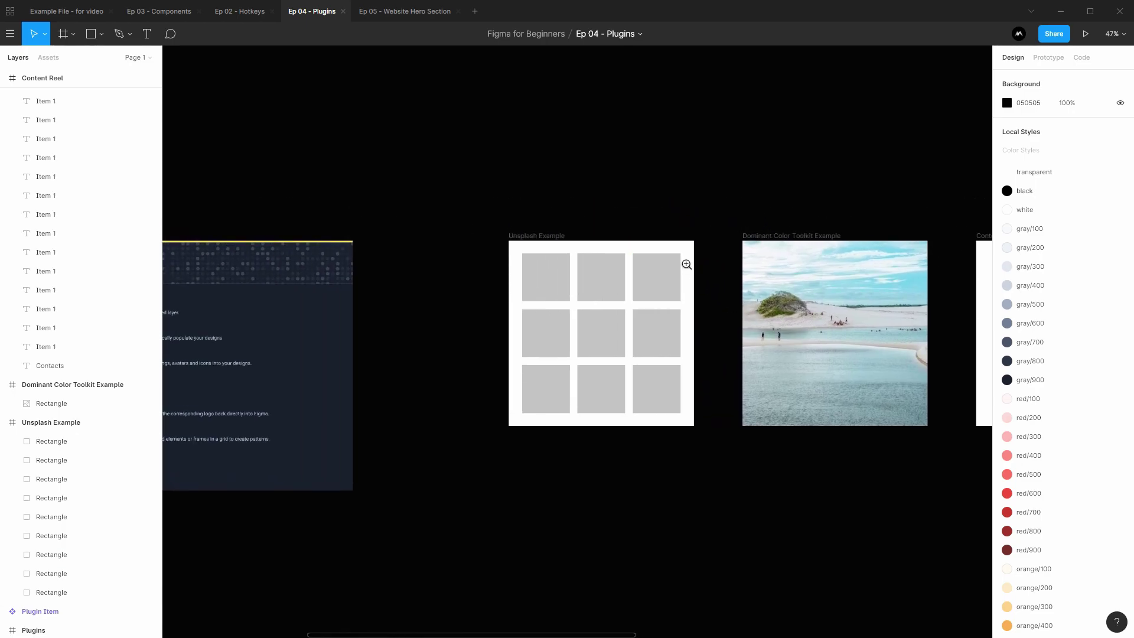
click(687, 264)
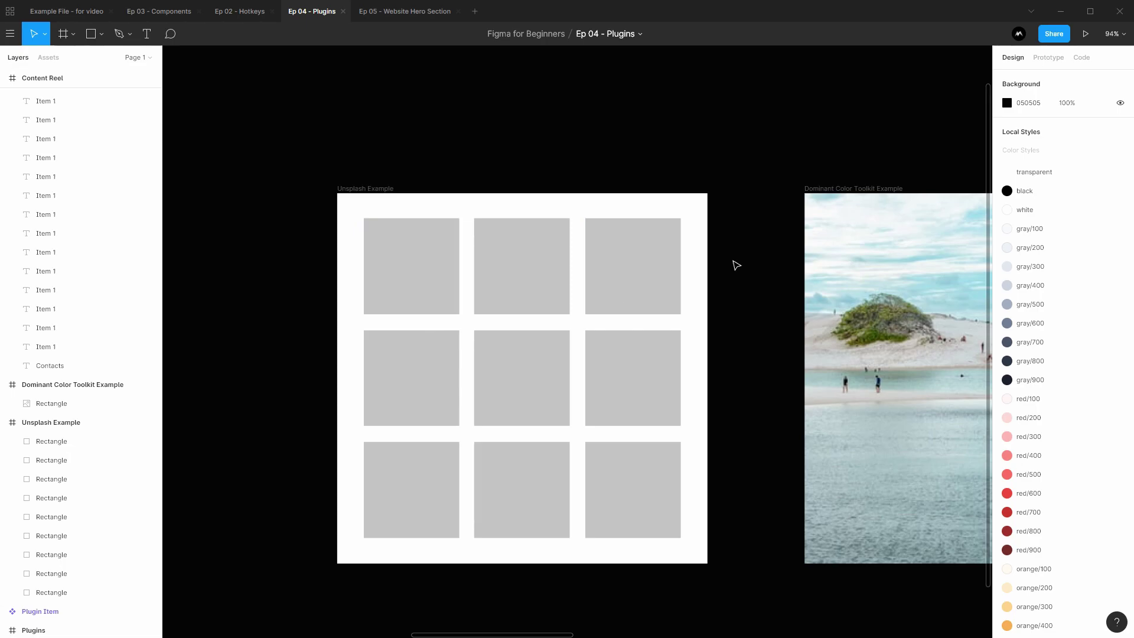
Select the nine grey placeholder squares and launch the Unsplash plugin on them.
drag(730, 237, 370, 538)
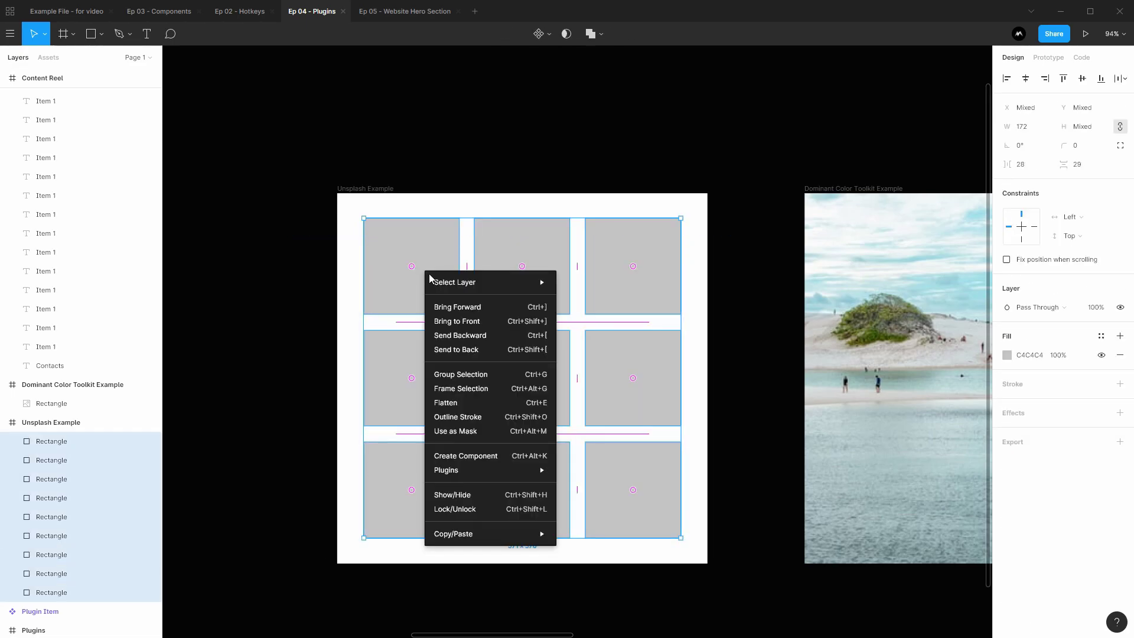
mouse_move(465, 471)
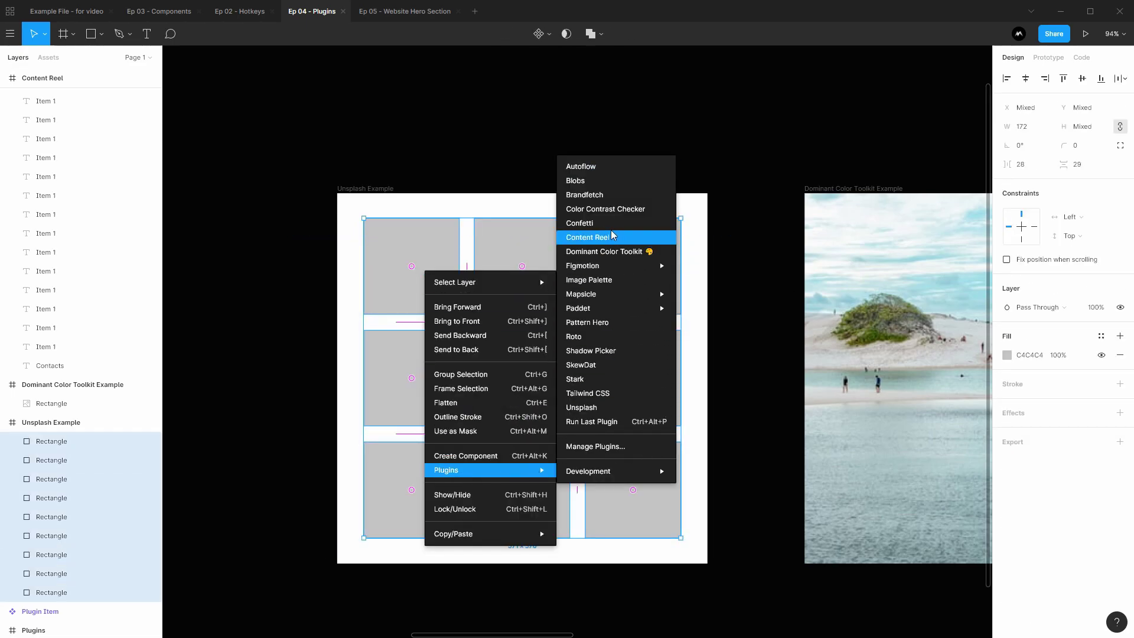
click(602, 407)
drag(552, 197, 822, 171)
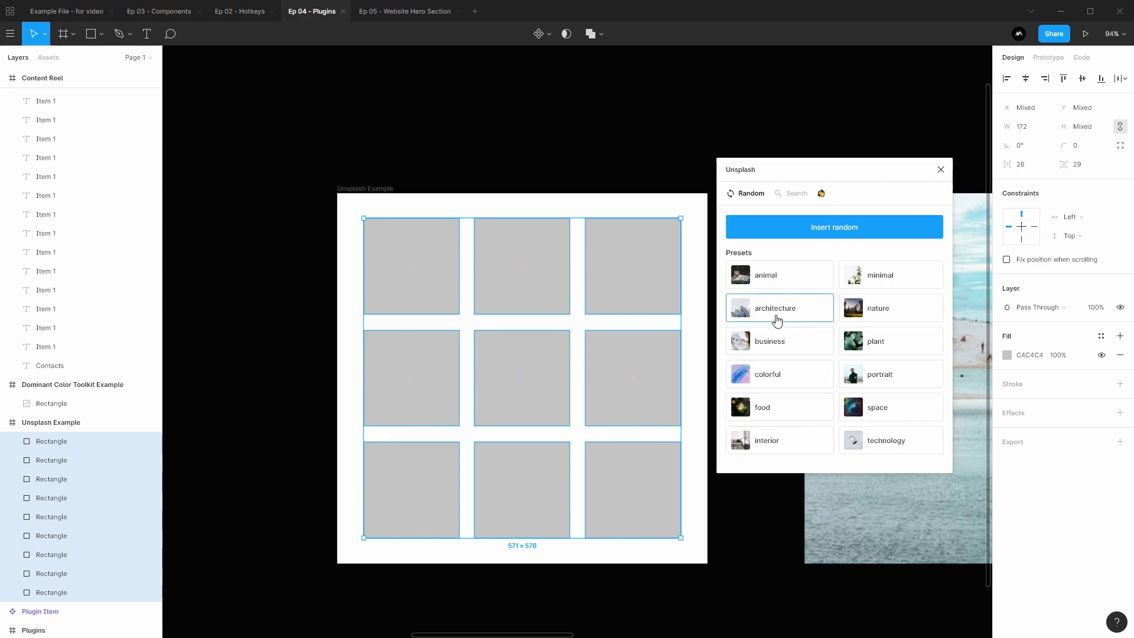
Fill the nine squares with the 'architecture' preset and close the Unsplash plugin.
click(776, 320)
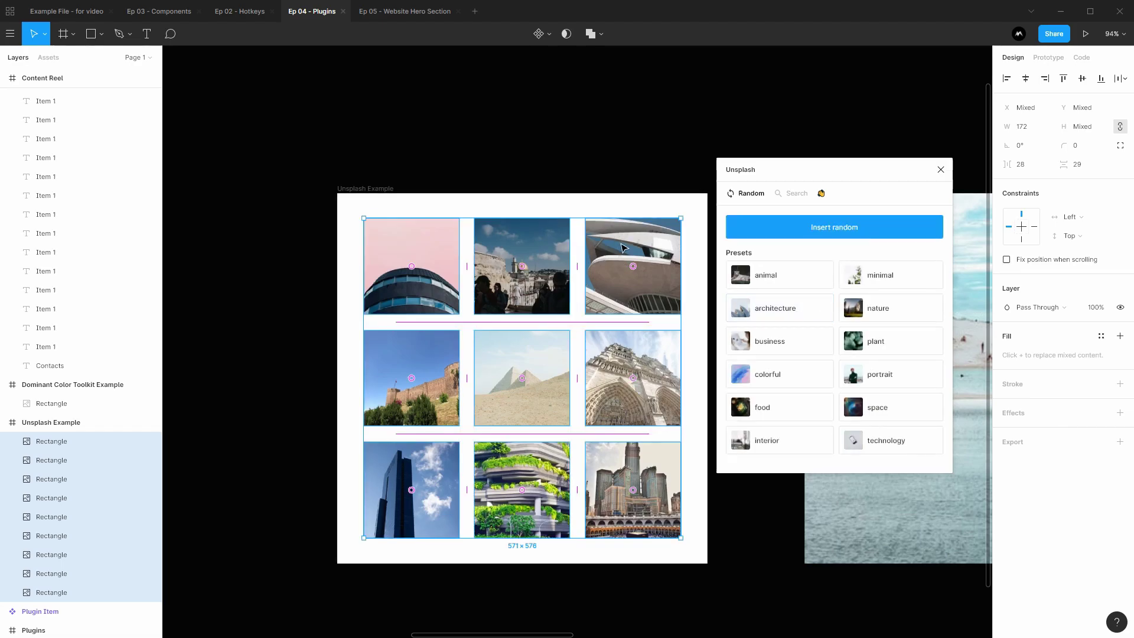
click(940, 170)
click(777, 196)
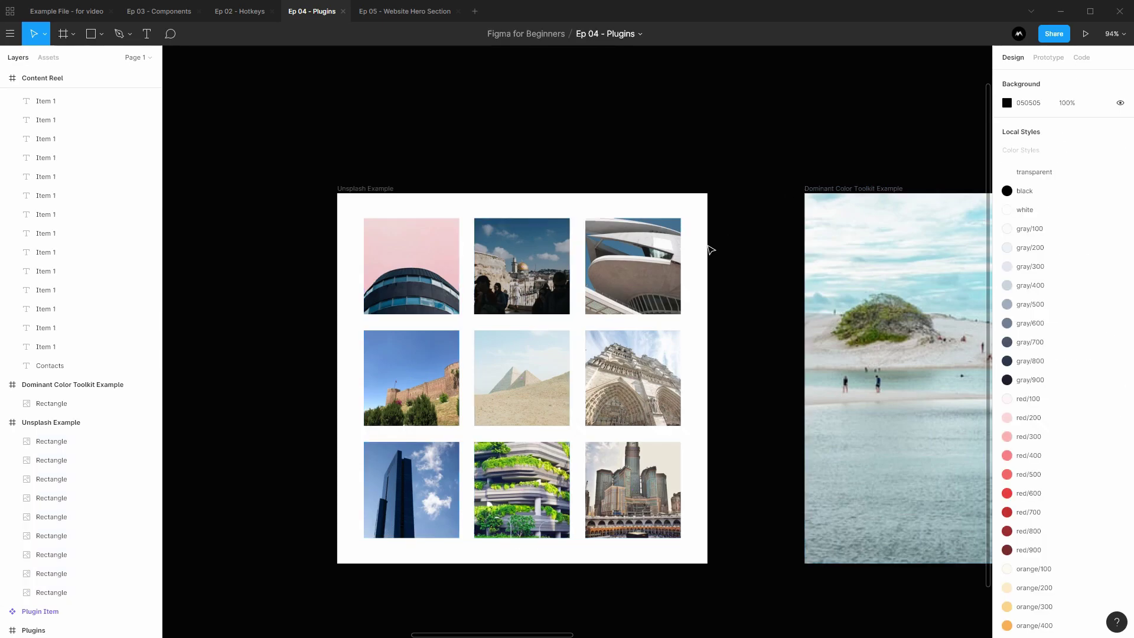
Check the architecture photo grid, then pan over to the Dominant Color Toolkit Example.
drag(709, 246, 322, 511)
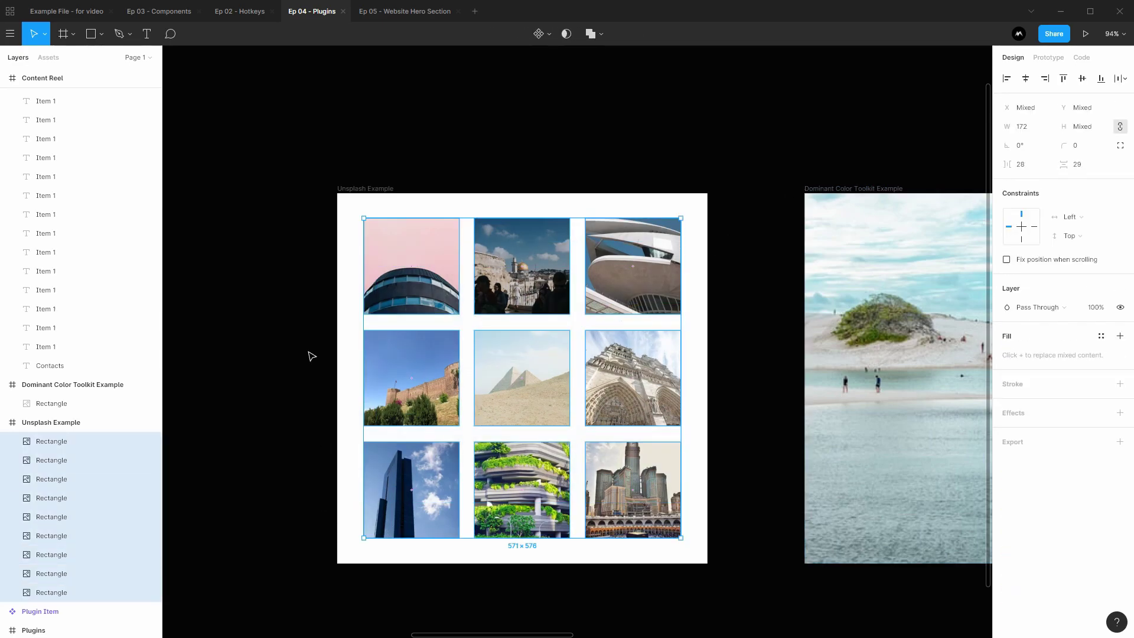
click(311, 357)
drag(458, 240, 488, 214)
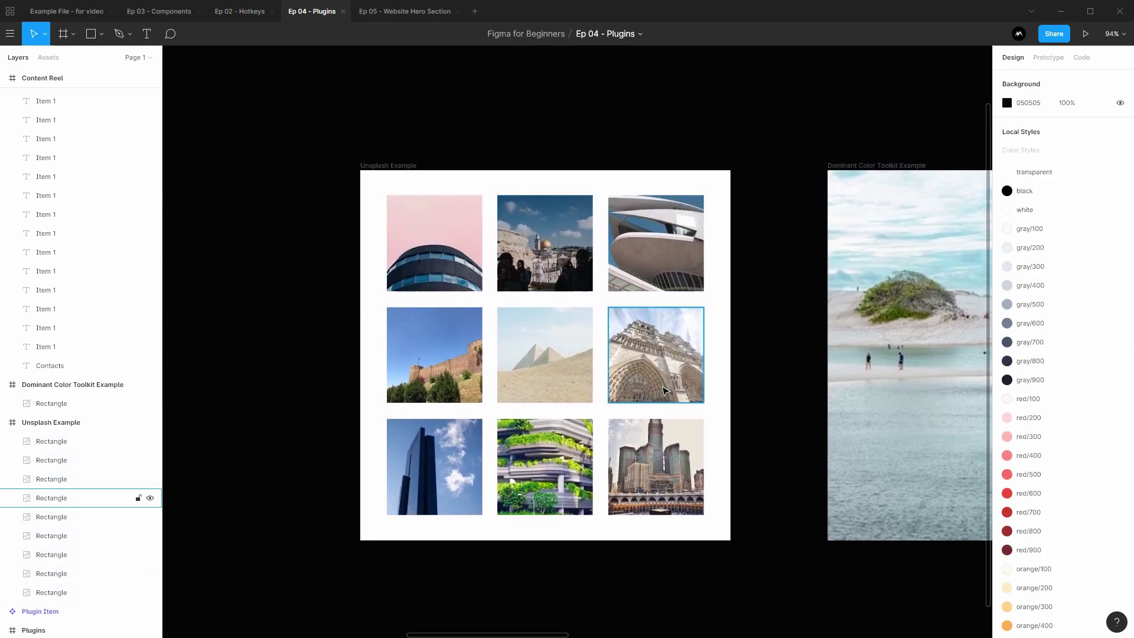
click(400, 286)
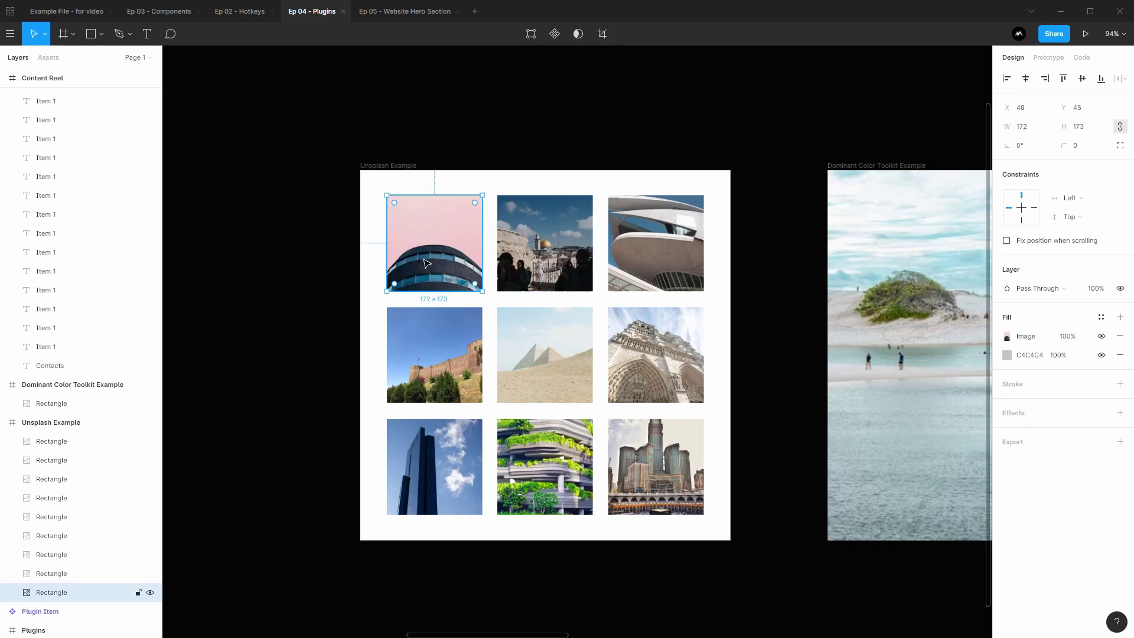
click(767, 240)
drag(774, 246, 316, 195)
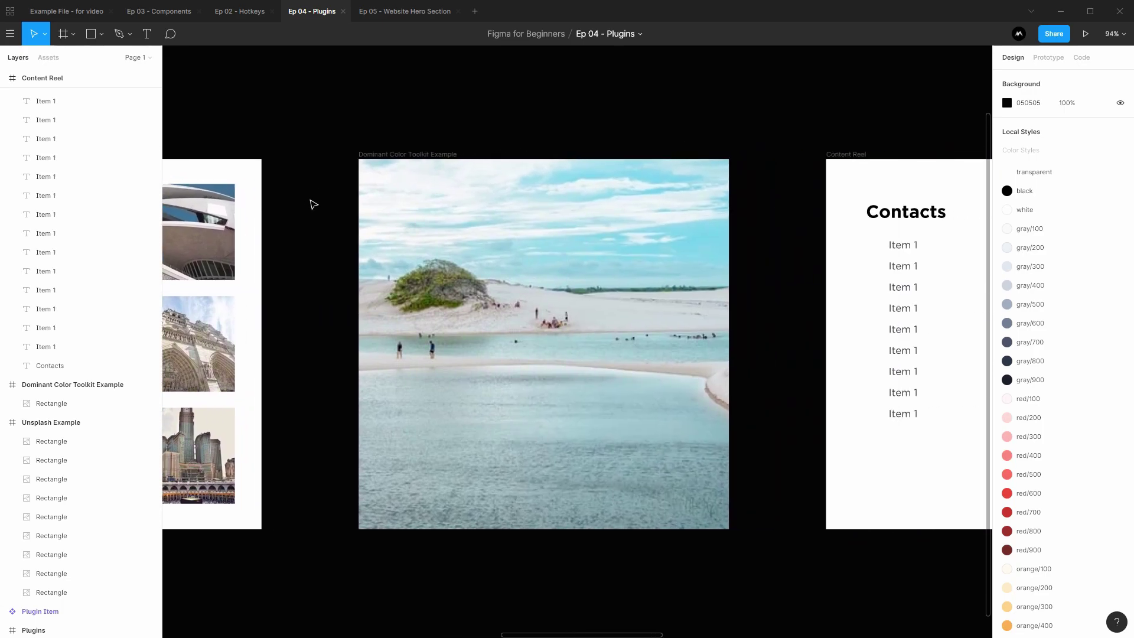
Generate a colour palette from the beach image with the Dominant Color Toolkit plugin.
click(500, 321)
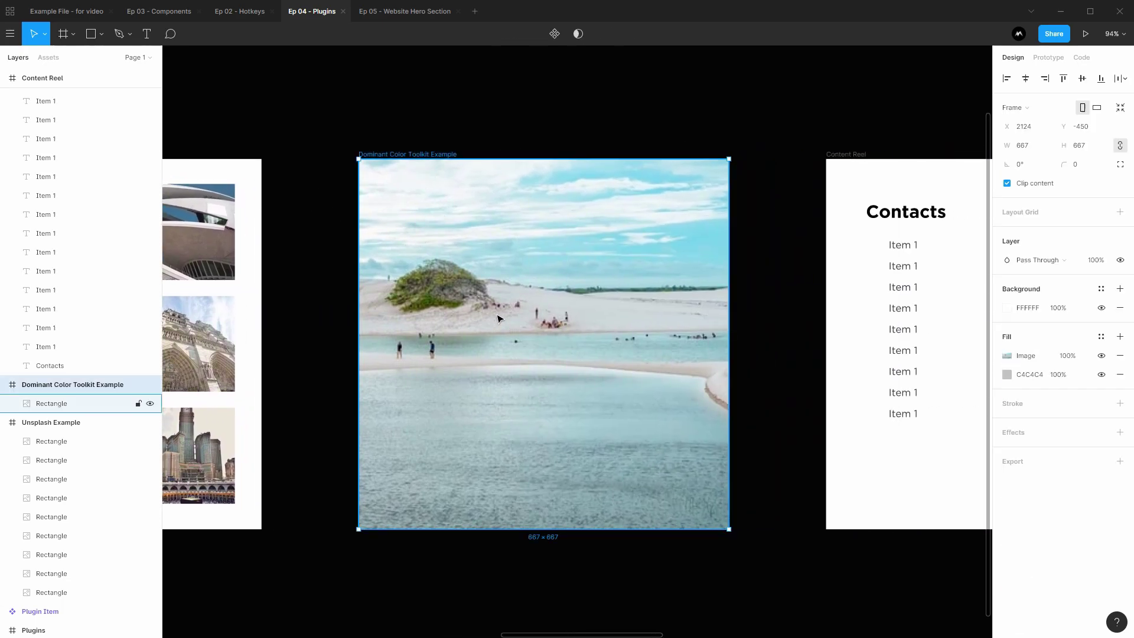
right_click(434, 325)
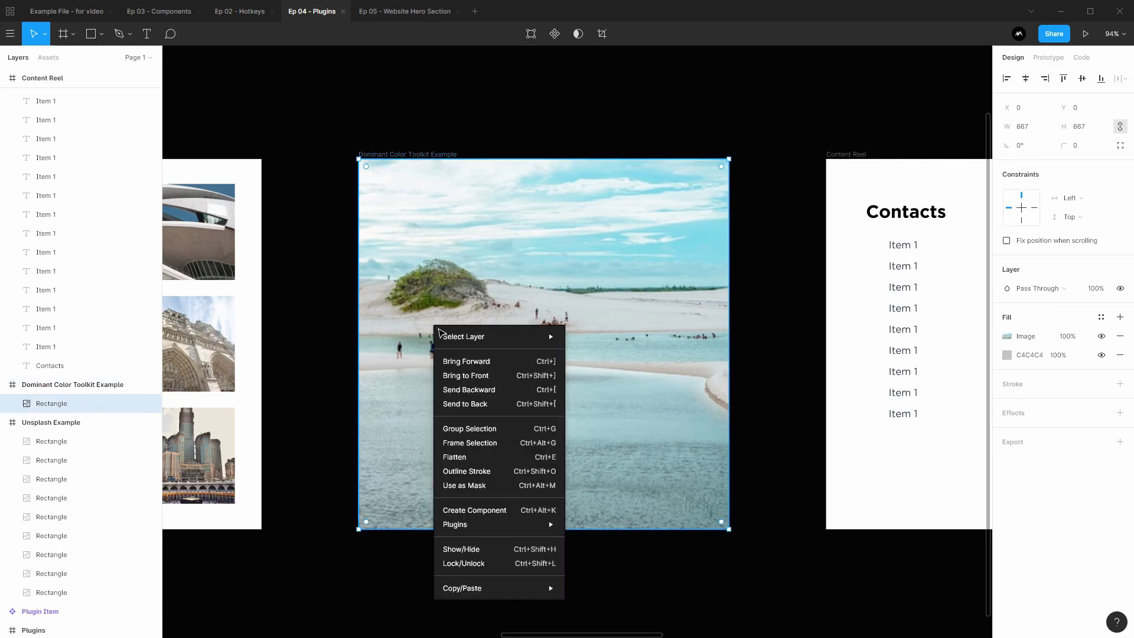
mouse_move(482, 526)
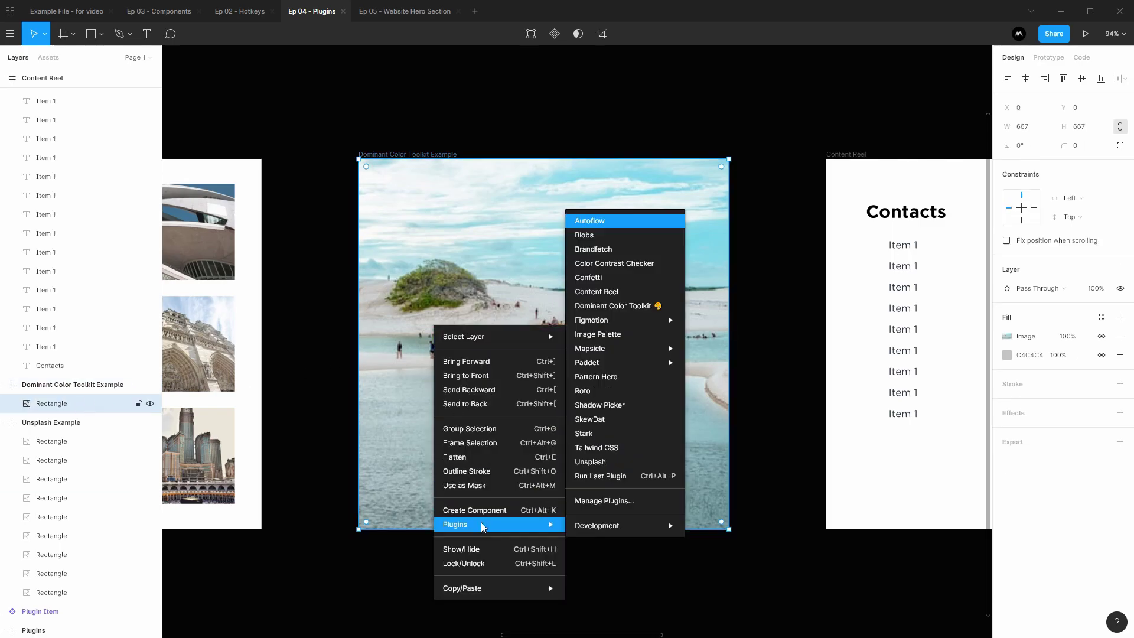
click(638, 308)
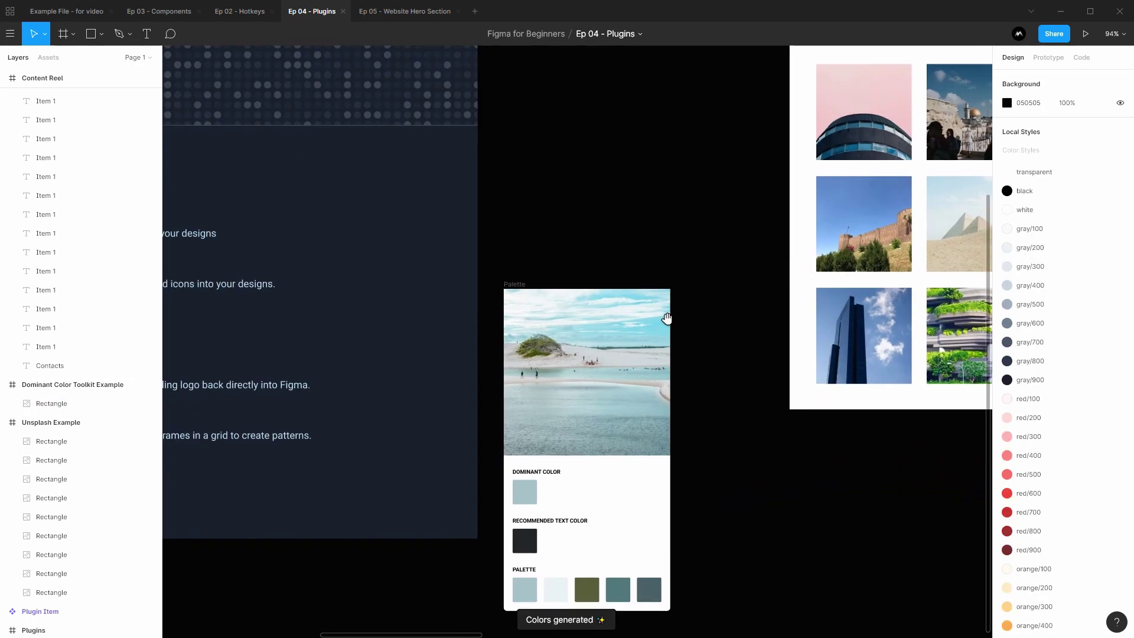
Move the generated Palette frame under the beach photo and zoom out to view it.
drag(667, 319, 981, 393)
drag(736, 307, 117, 275)
scroll(116, 275, left, 2)
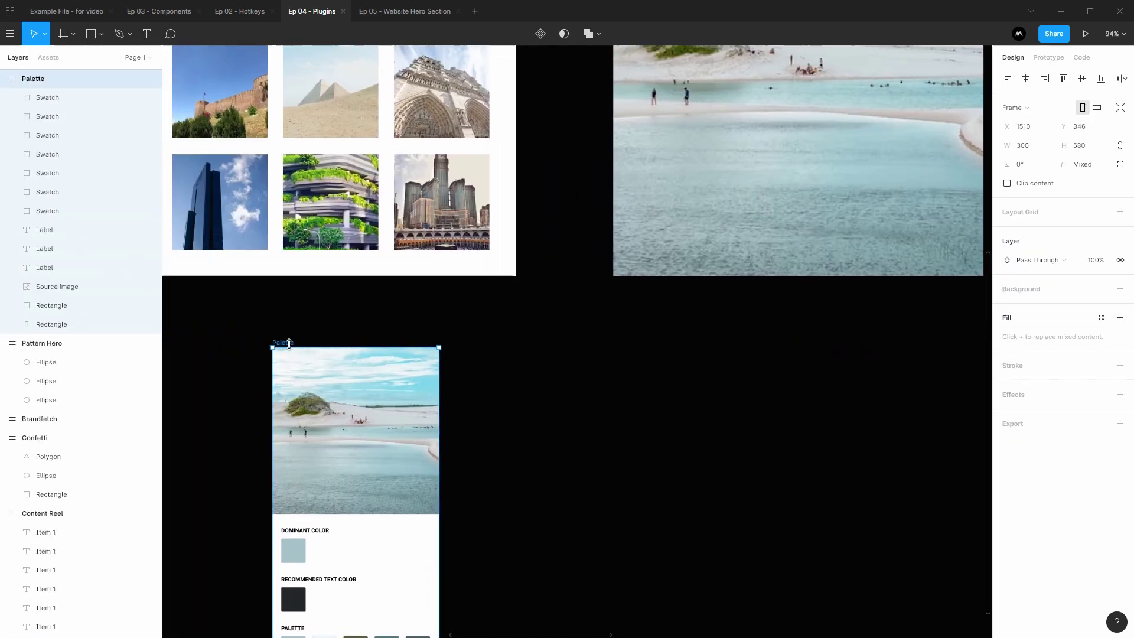
drag(289, 343, 804, 296)
scroll(650, 295, down, 3)
scroll(649, 296, right, 3)
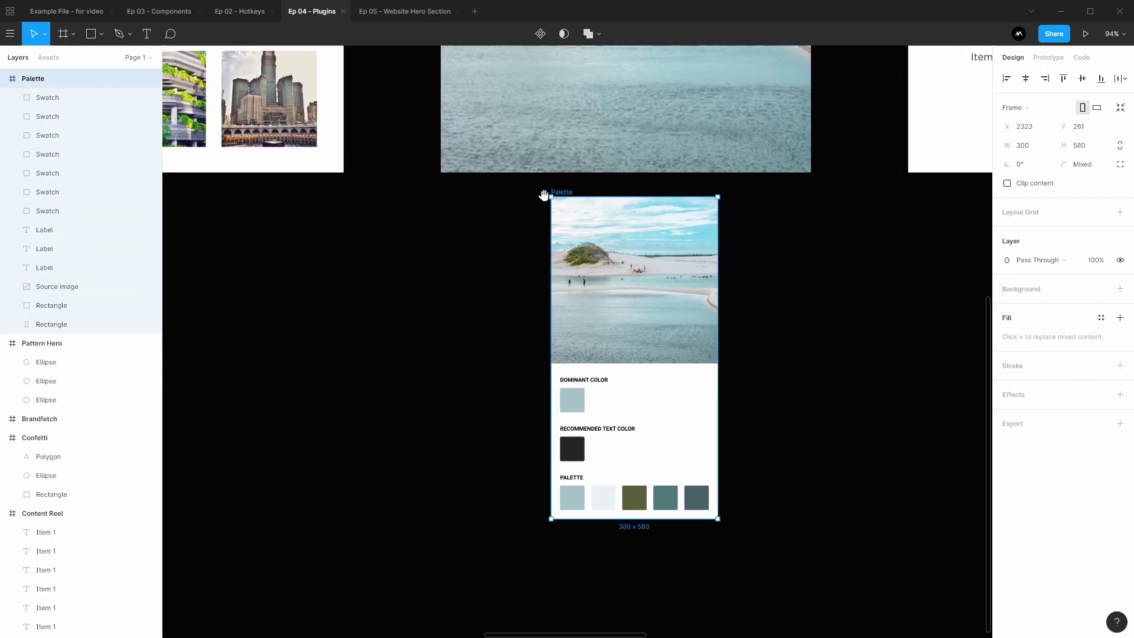
scroll(617, 380, up, 5)
scroll(549, 402, down, 1)
scroll(549, 402, right, 3)
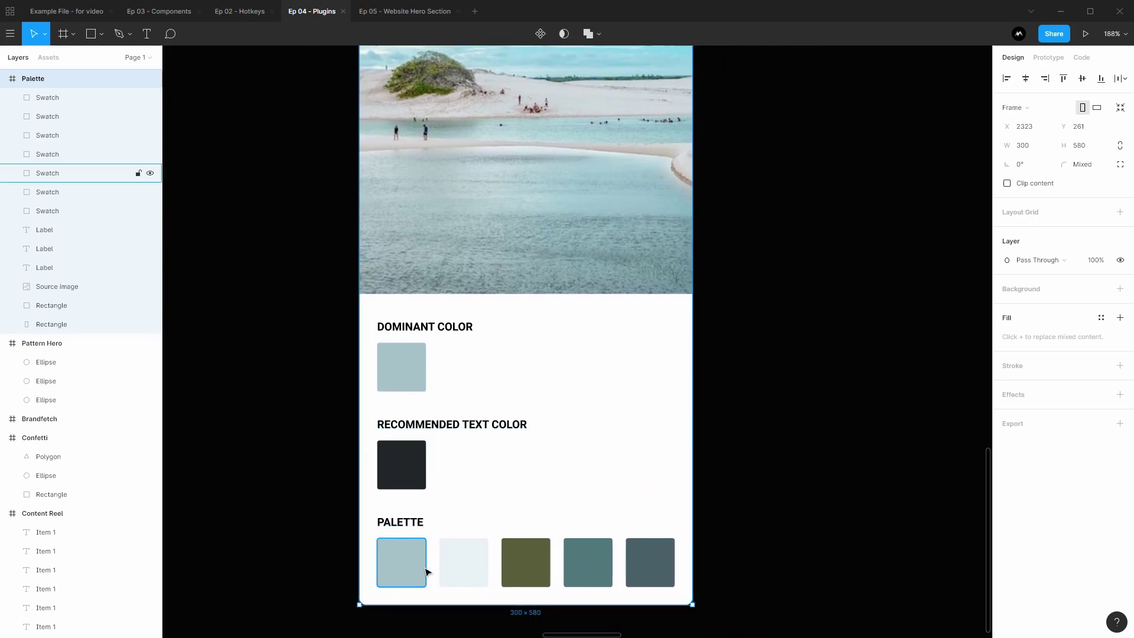
scroll(441, 435, up, 1)
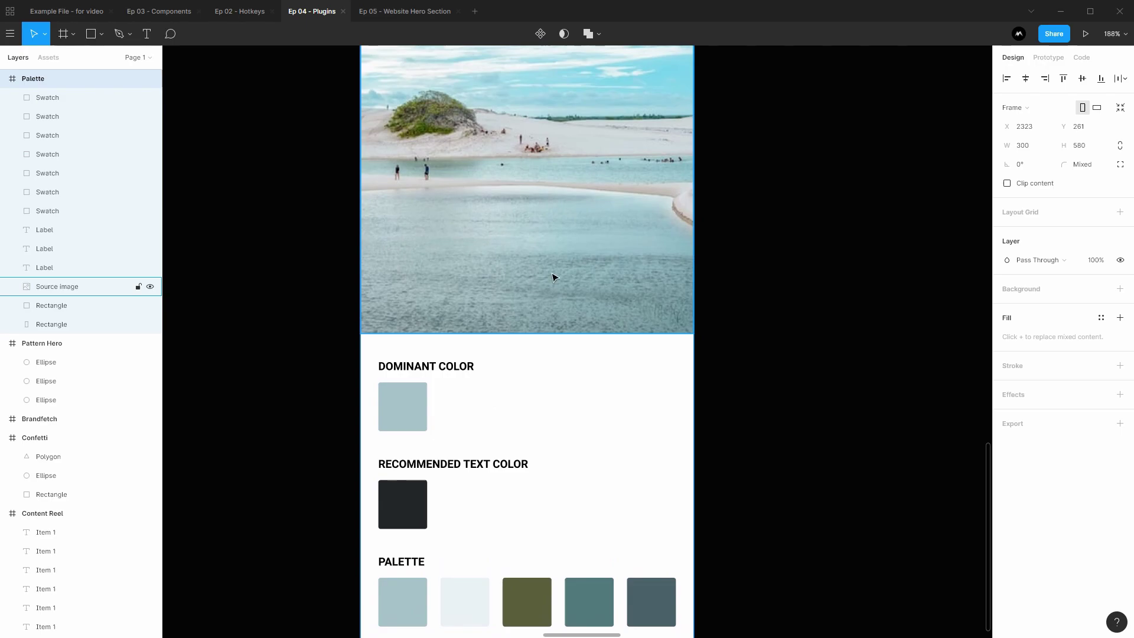
alt+click(547, 382)
scroll(553, 364, up, 1)
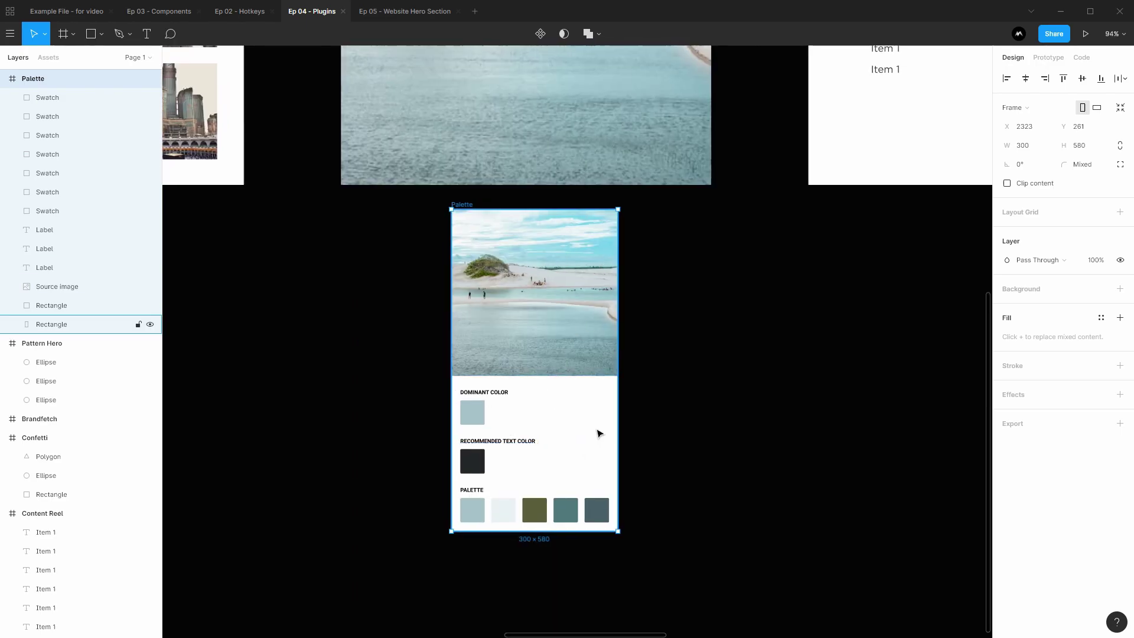
click(668, 355)
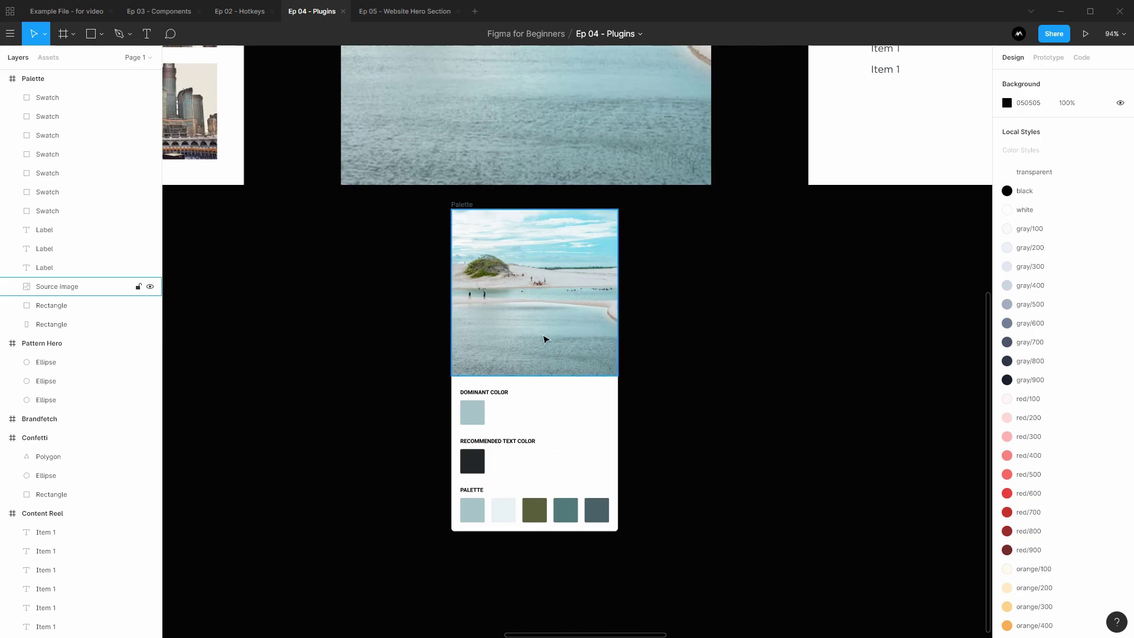
Replace the nine left-column Item 1 texts in Contacts with random full names via Content Reel.
drag(792, 255, 462, 367)
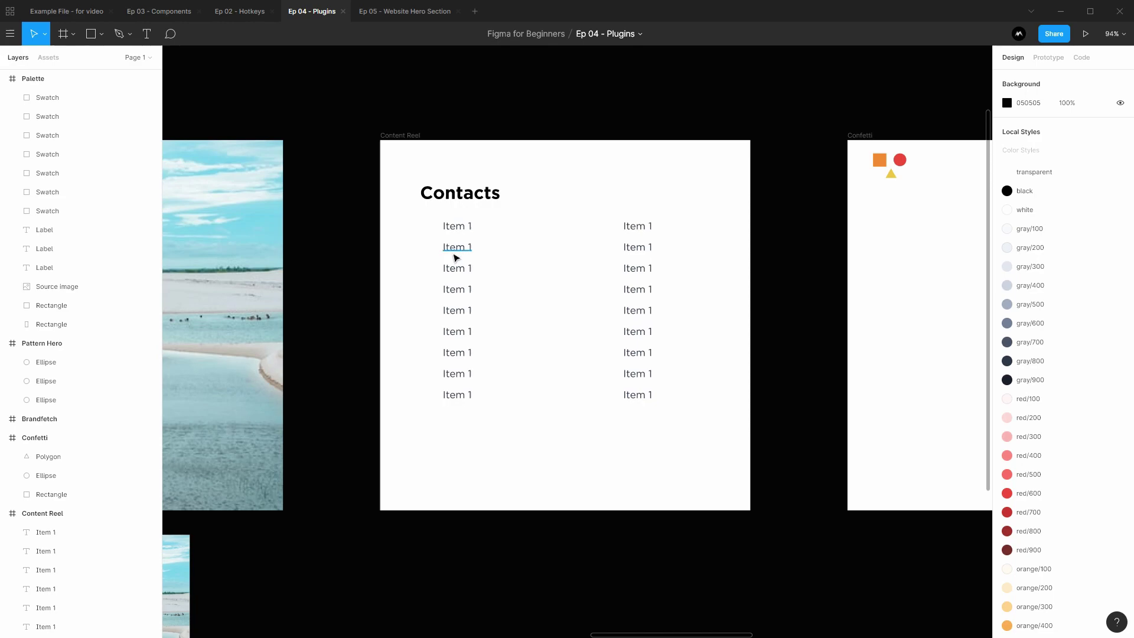
drag(492, 217, 467, 404)
right_click(465, 229)
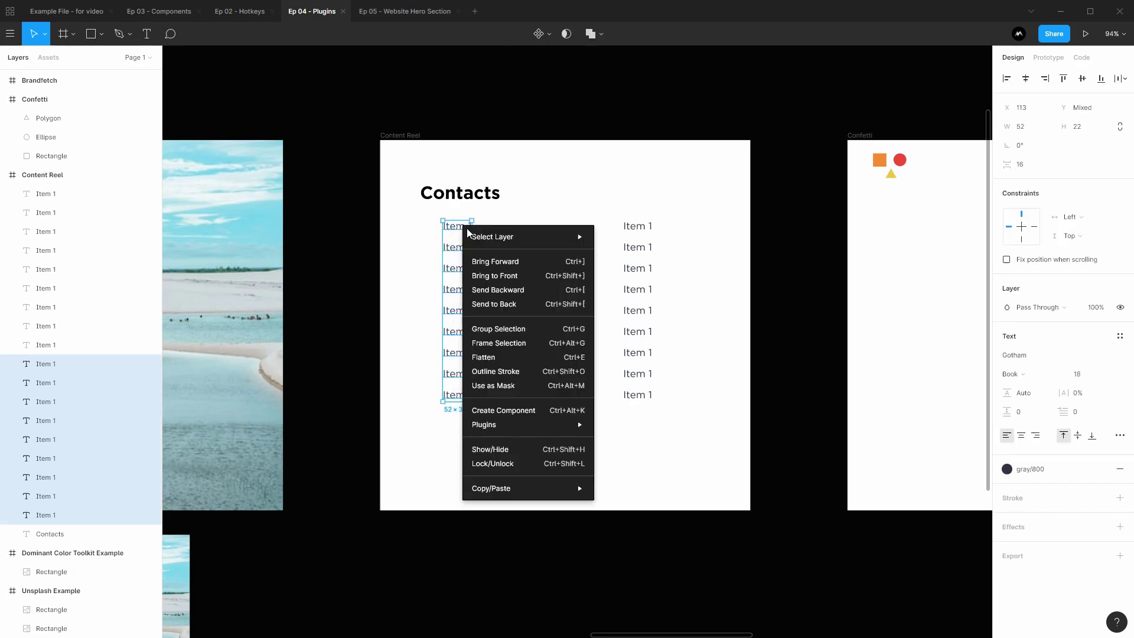
mouse_move(537, 424)
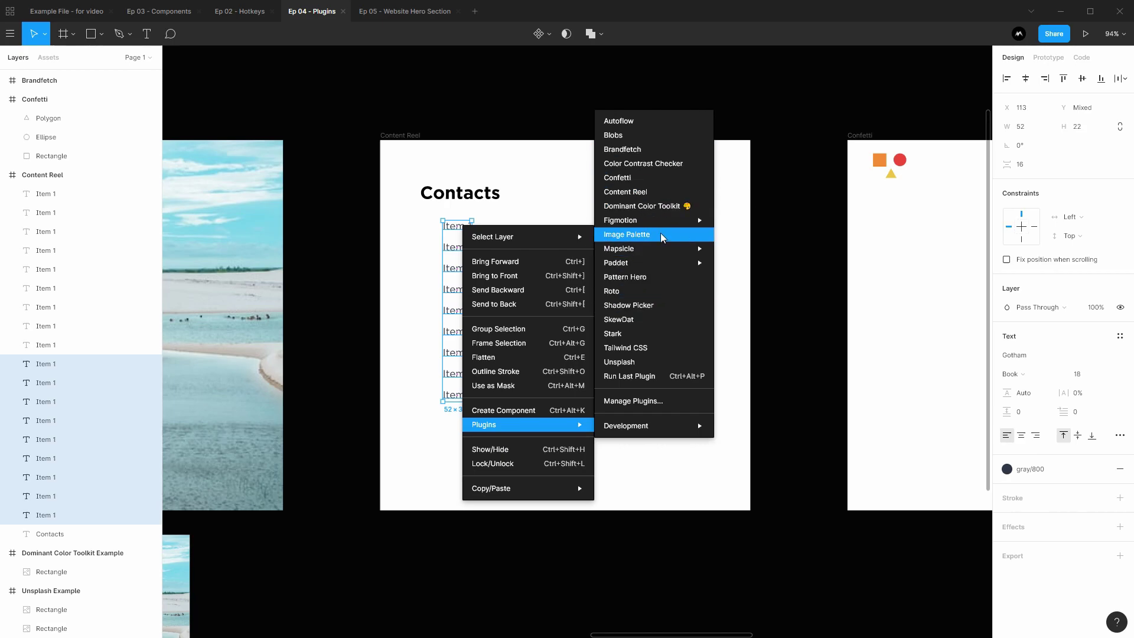
click(641, 191)
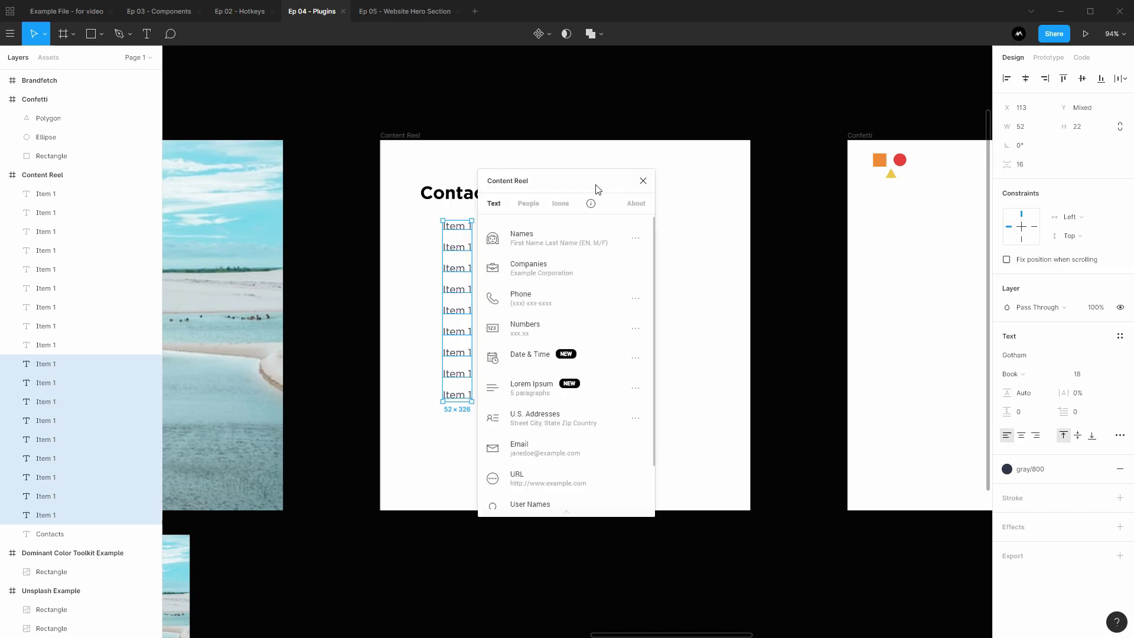
drag(597, 188, 844, 210)
drag(797, 264, 761, 254)
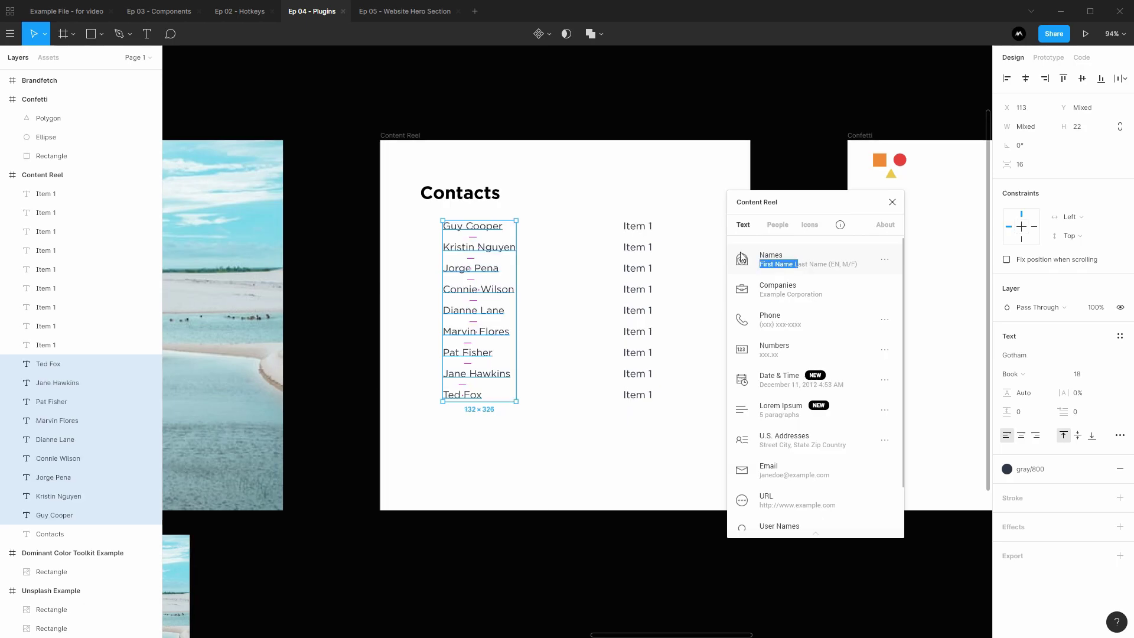
Review Content Reel's Names Settings: U.S. English, Male & Female, first then last name, no comma.
click(886, 260)
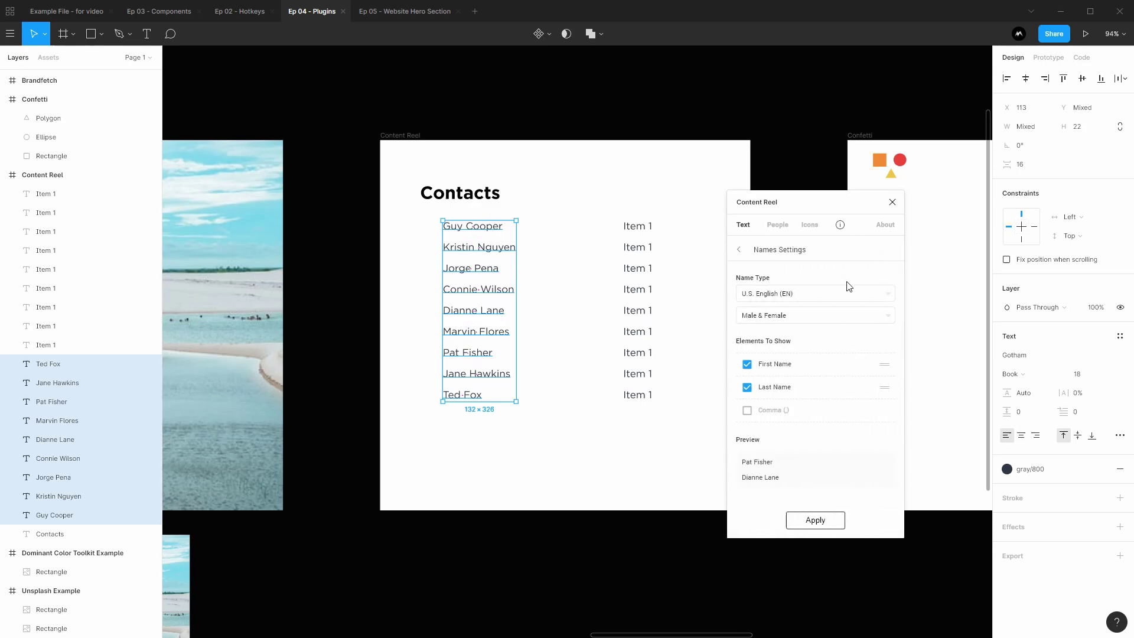
mouse_move(877, 388)
mouse_down()
mouse_move(876, 362)
mouse_move(862, 395)
mouse_up()
click(748, 412)
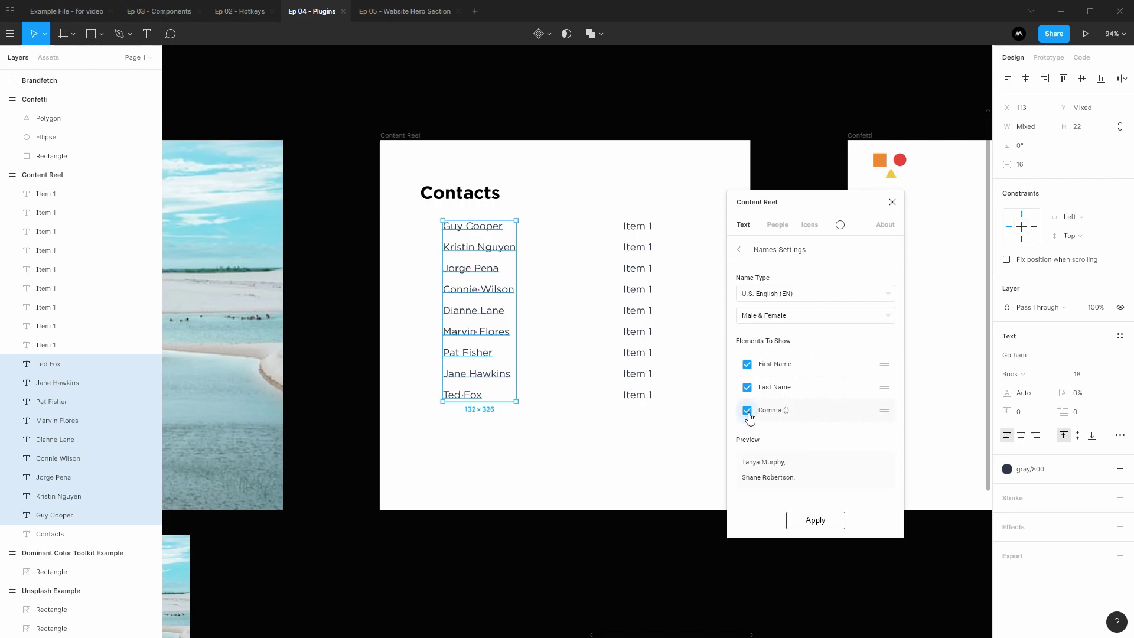
click(747, 413)
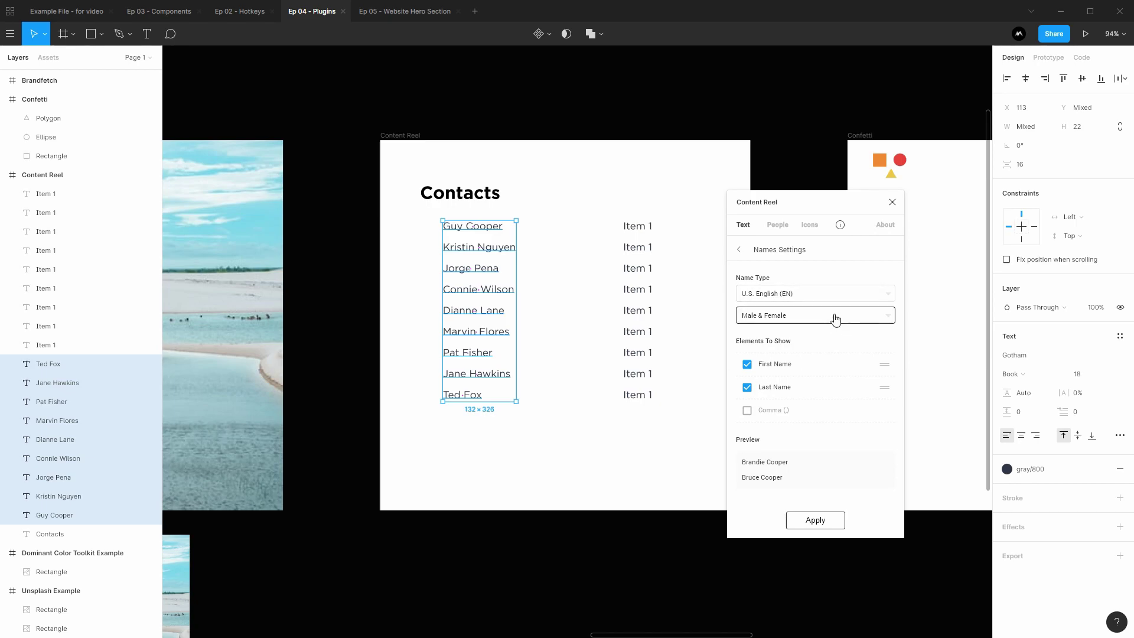
Fill the right-column Item 1 texts with random phone numbers, then close Content Reel.
click(738, 250)
drag(668, 216, 631, 404)
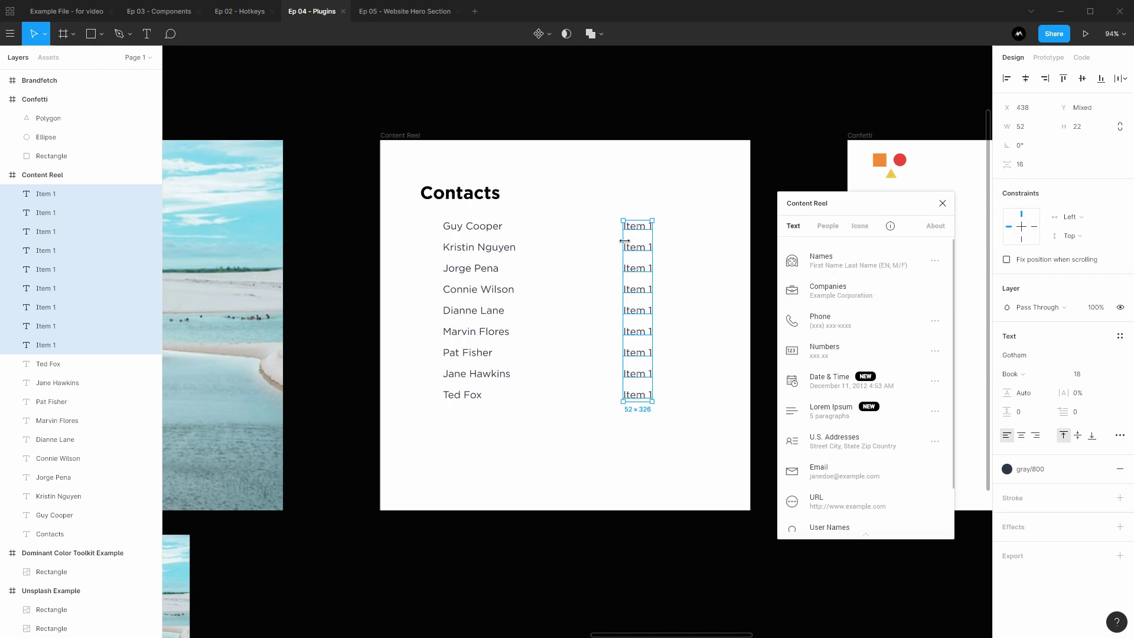
click(844, 323)
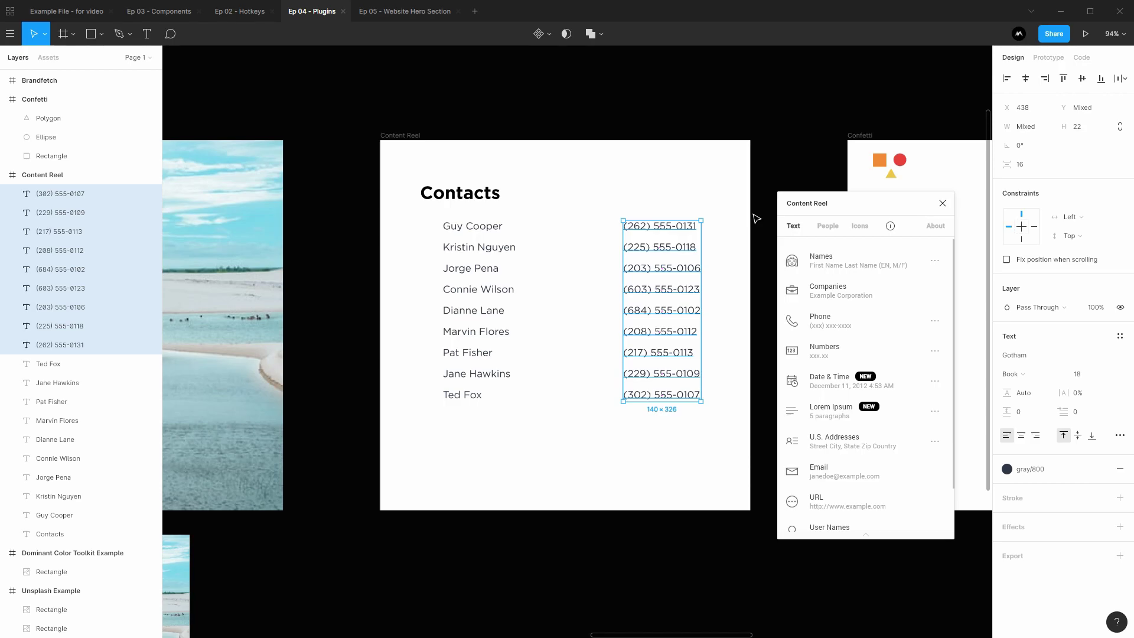
click(942, 204)
click(816, 193)
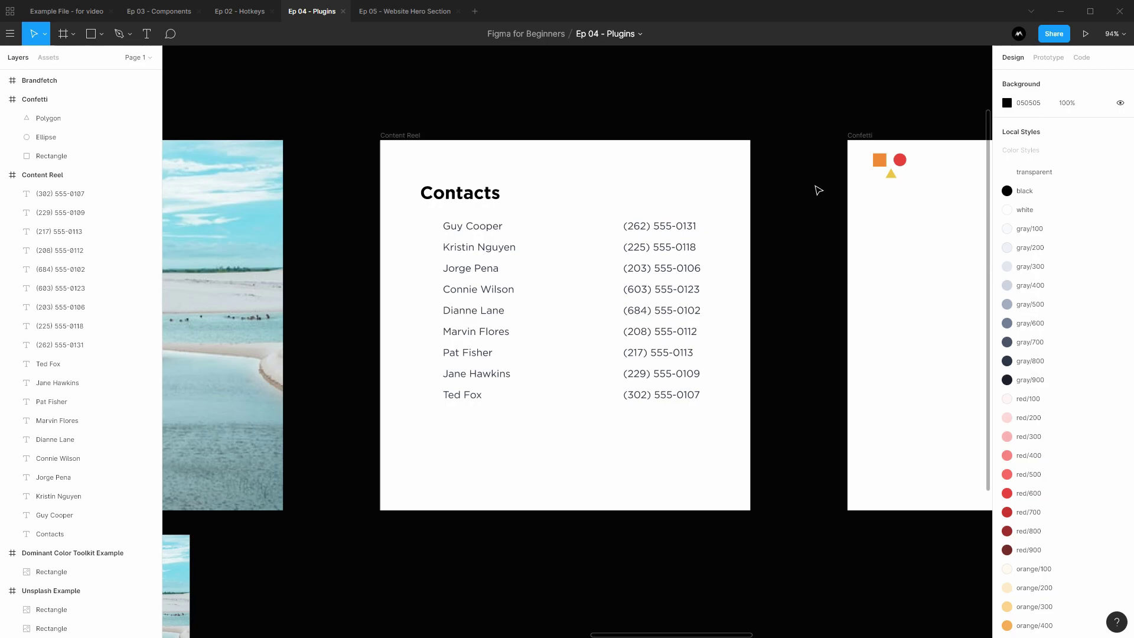
Run the Confetti plugin on the three sample shapes with amount 25 to scatter confetti.
scroll(467, 189, right, 8)
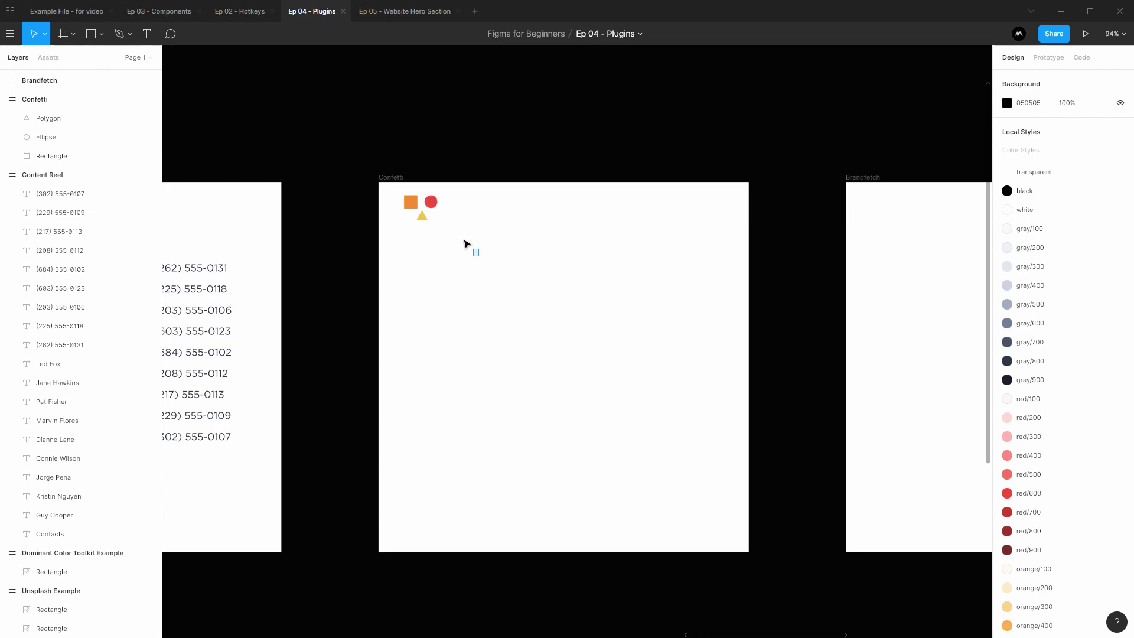
drag(480, 256, 397, 196)
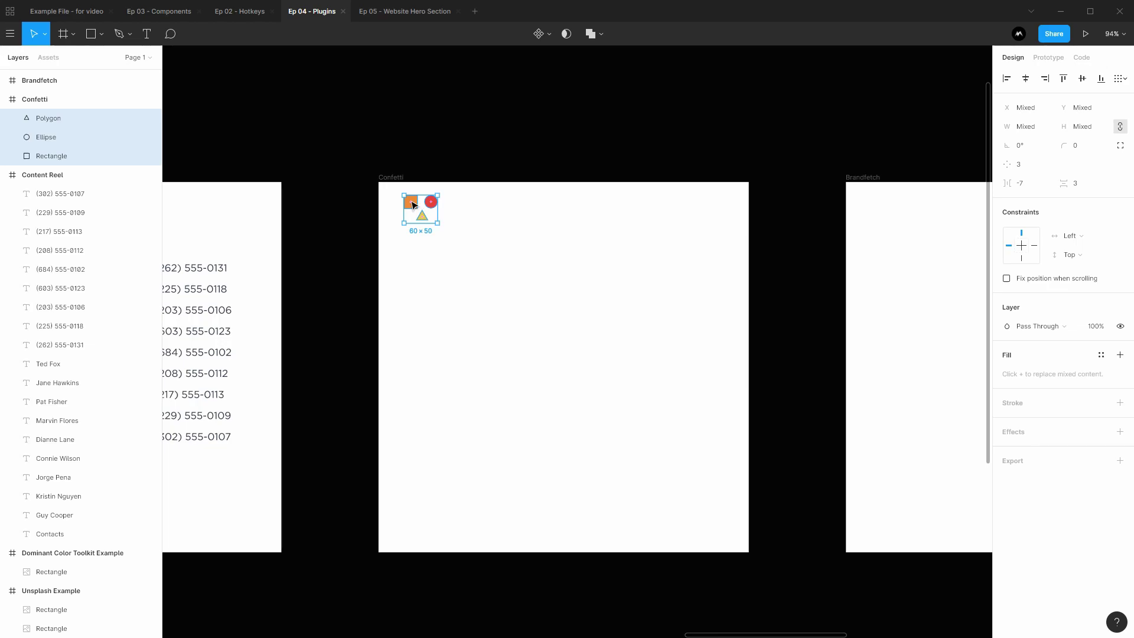
right_click(412, 201)
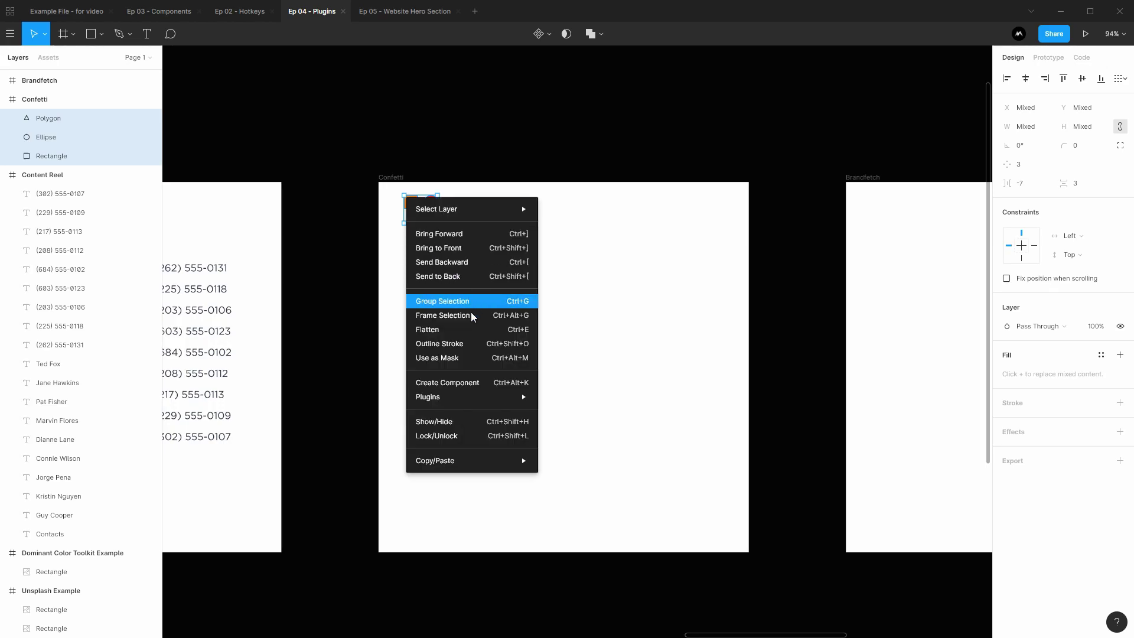
mouse_move(462, 395)
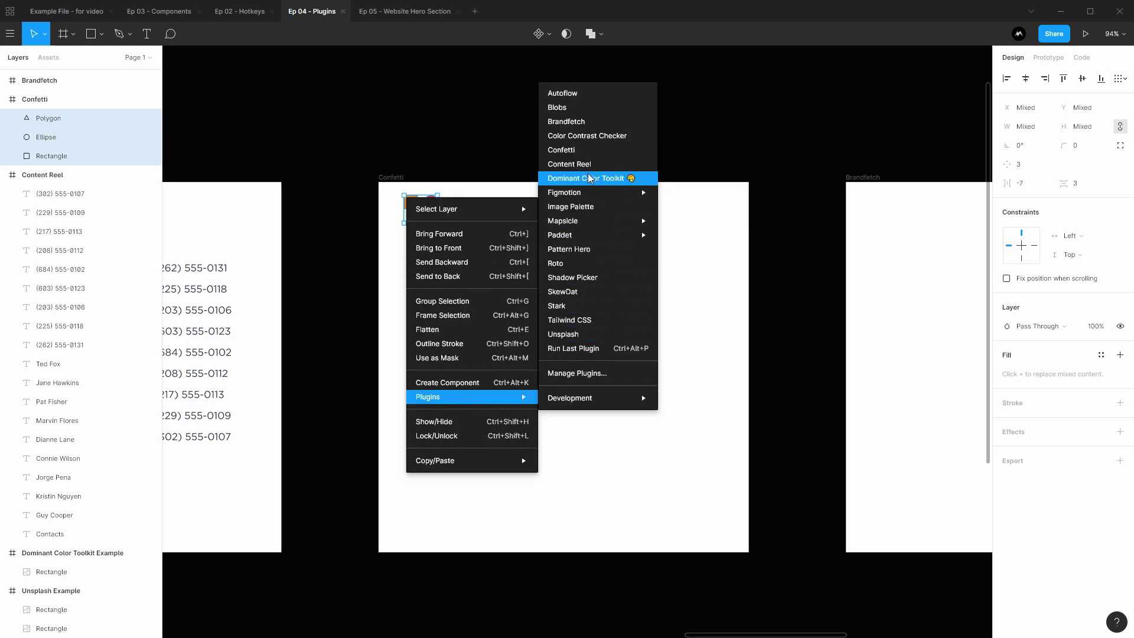
click(586, 150)
drag(549, 293, 736, 308)
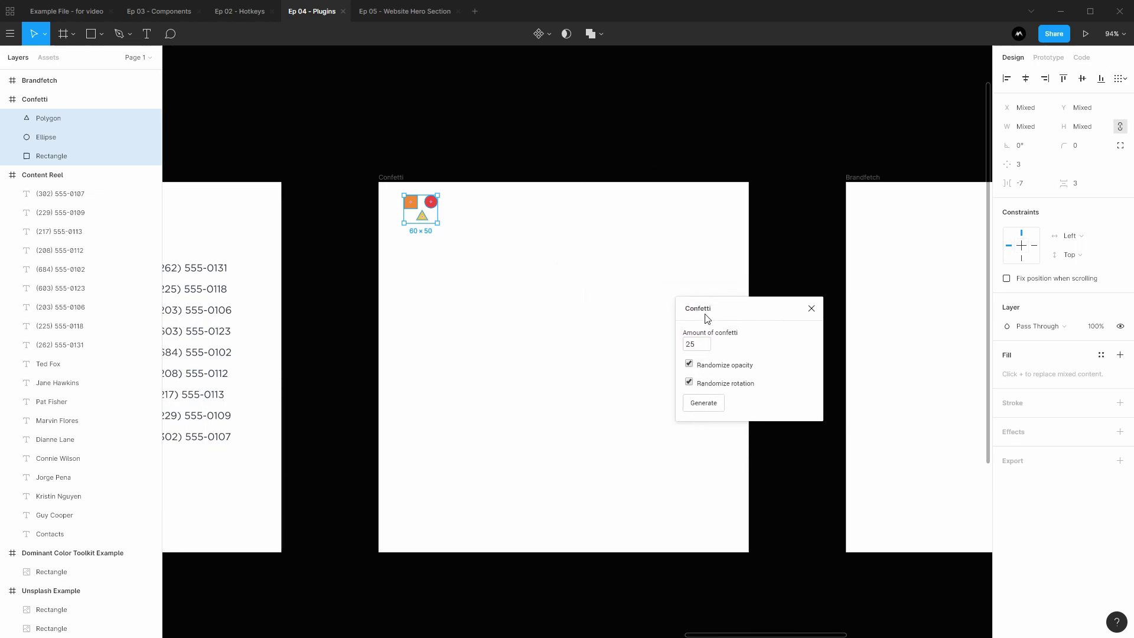
click(702, 349)
click(709, 404)
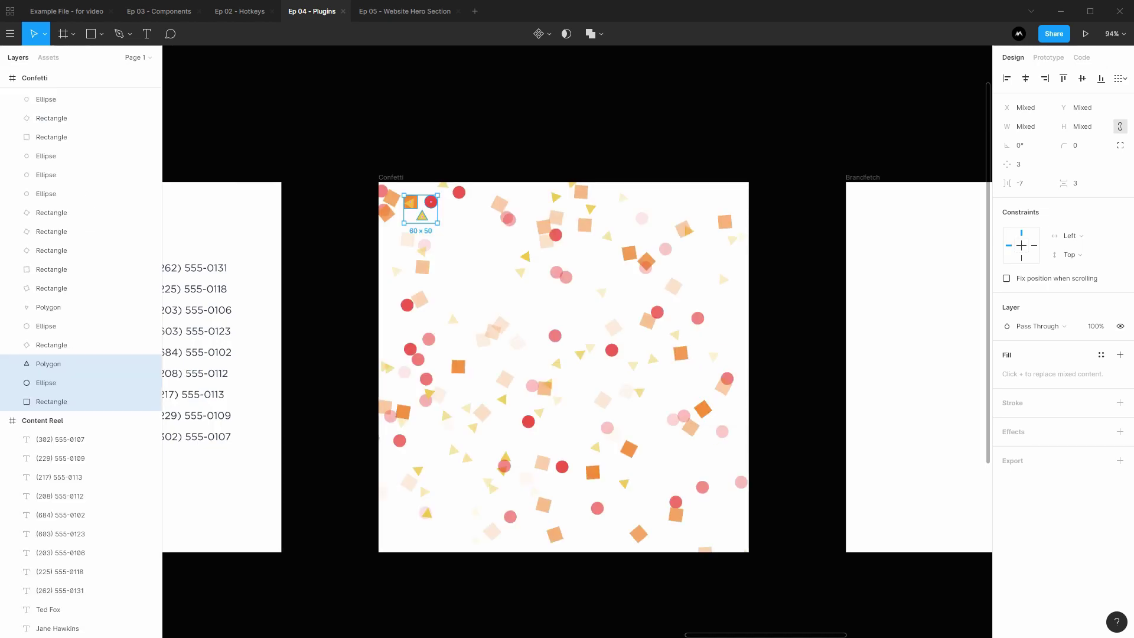
click(774, 407)
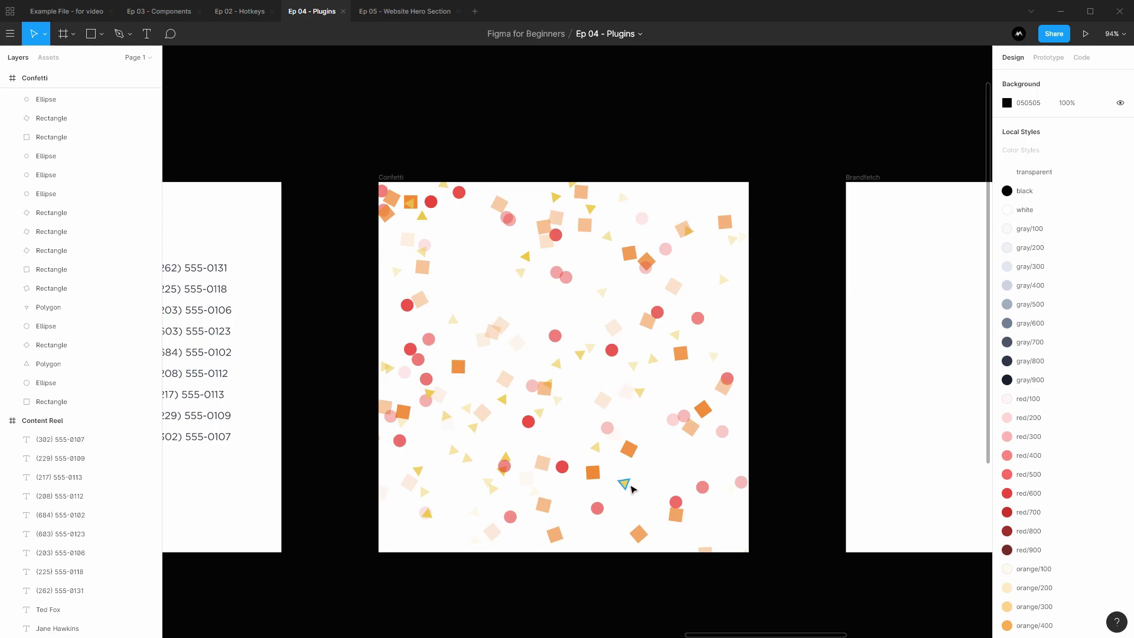
Fetch the google.com logo with Brandfetch and move it near the frame's top.
scroll(763, 301, right, 8)
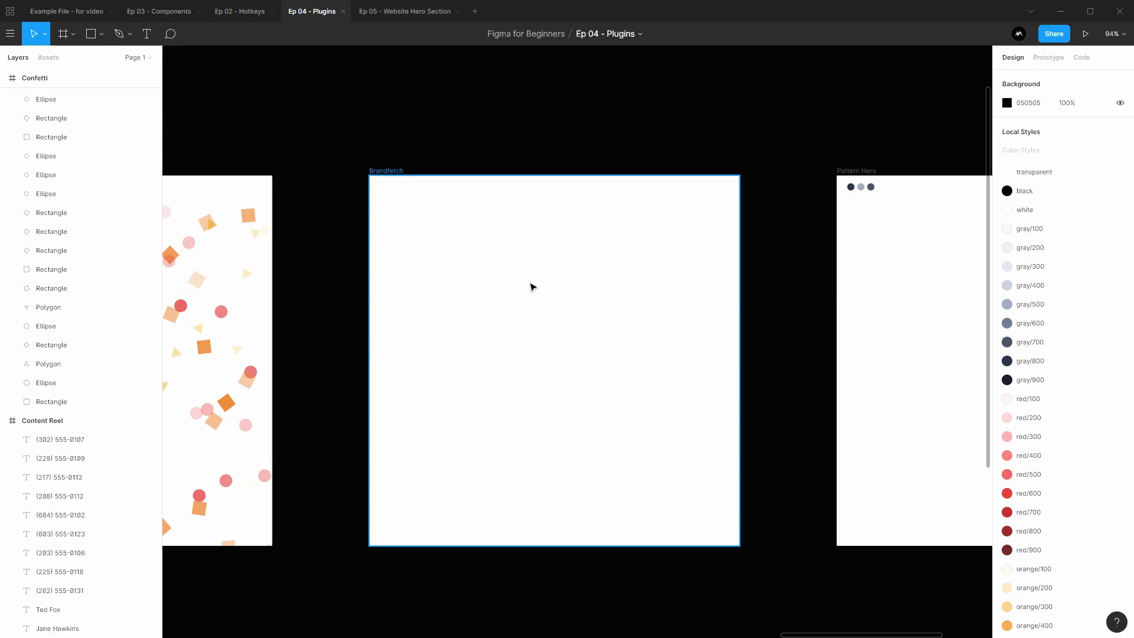
right_click(517, 293)
mouse_move(574, 478)
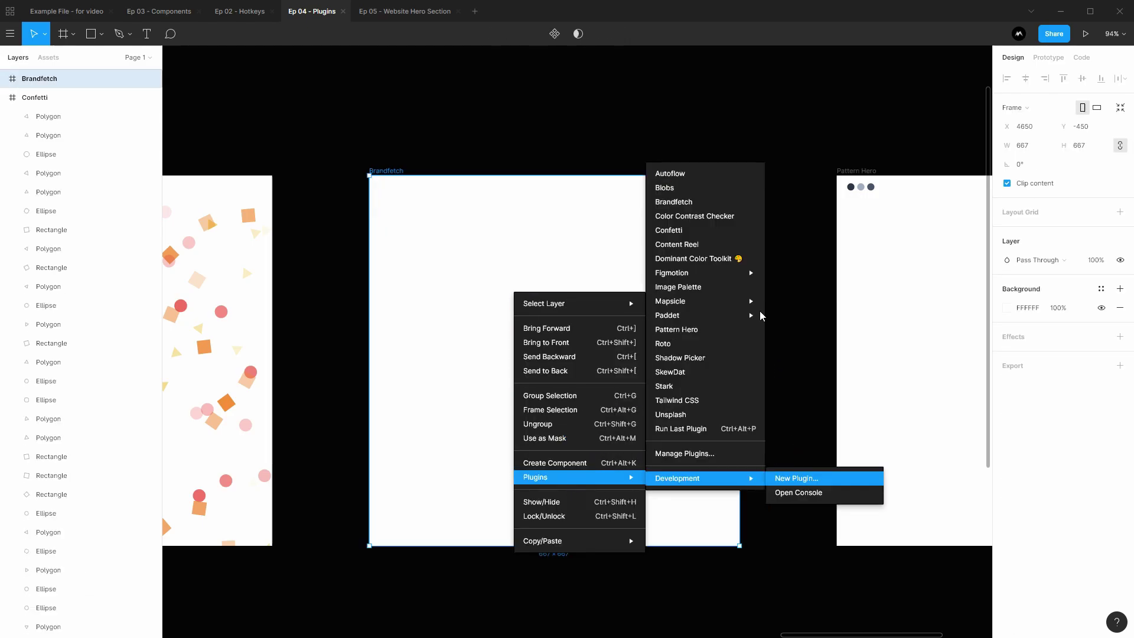
click(689, 203)
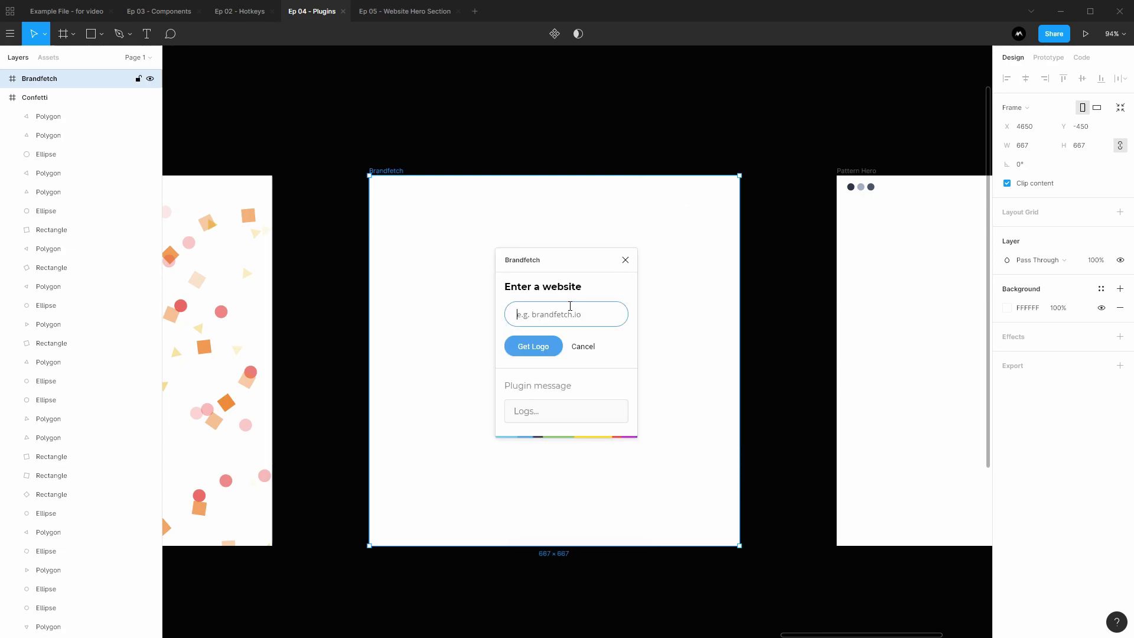
text(google.com)
click(529, 341)
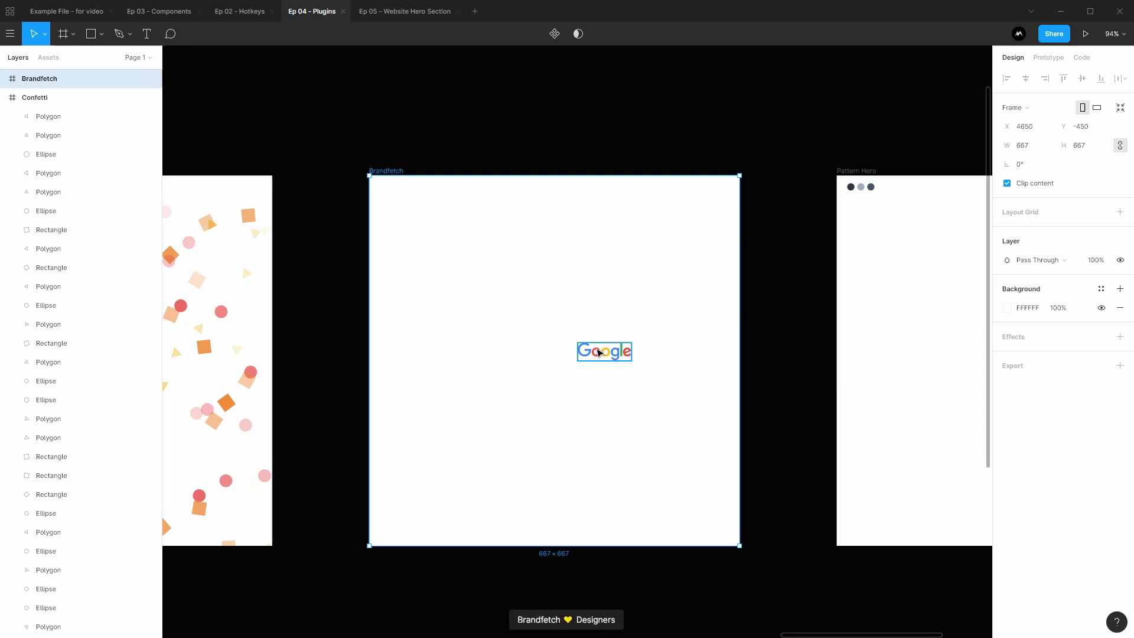
drag(624, 359, 568, 271)
Fetch the twitter.com logo and place it below and right of the Google logo.
right_click(538, 309)
mouse_move(597, 488)
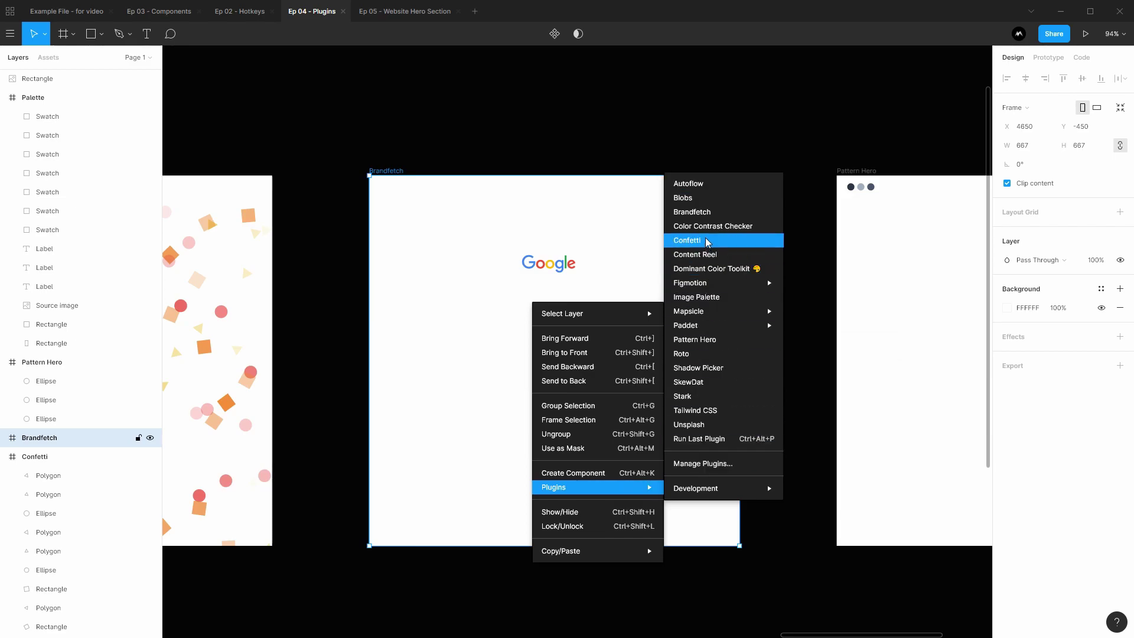
click(693, 211)
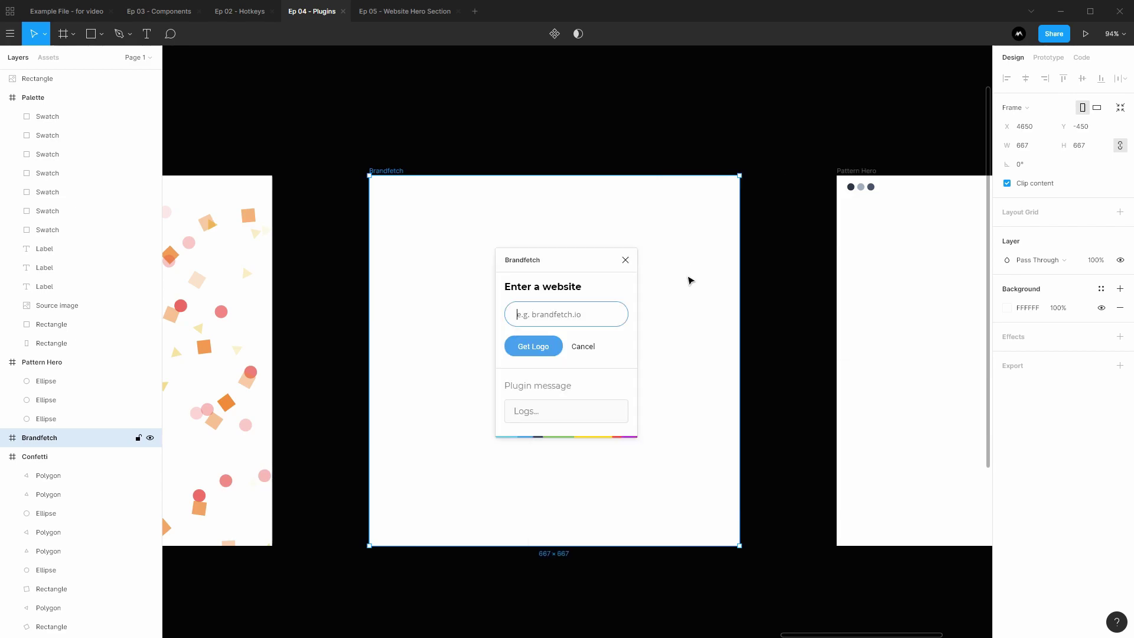
text(twitter.com)
click(550, 345)
click(607, 364)
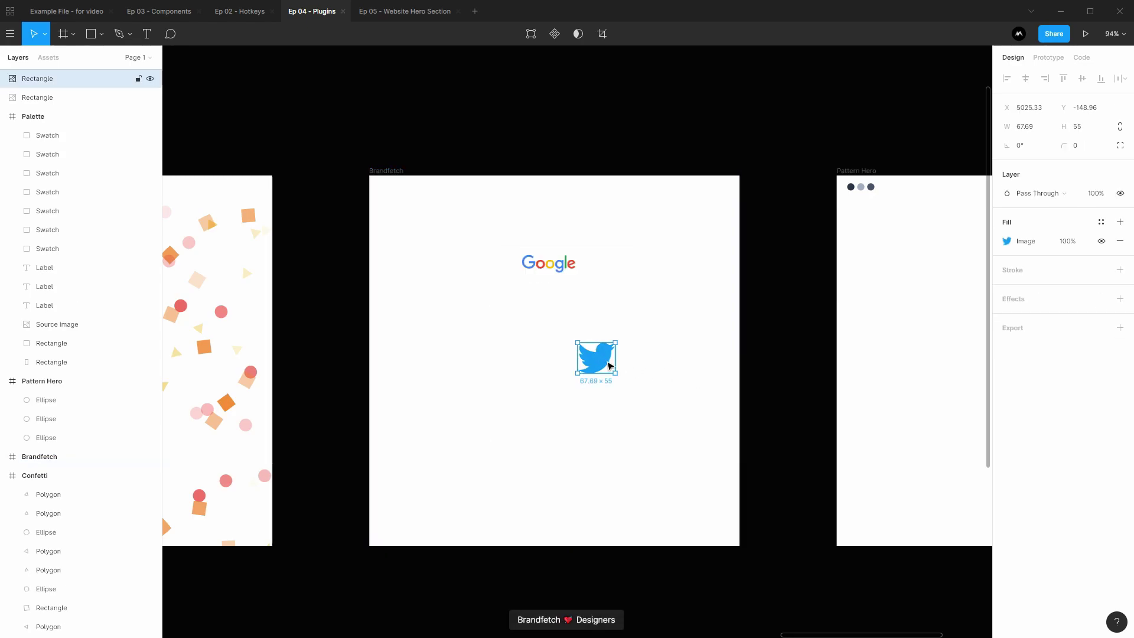
drag(608, 364, 641, 314)
click(594, 103)
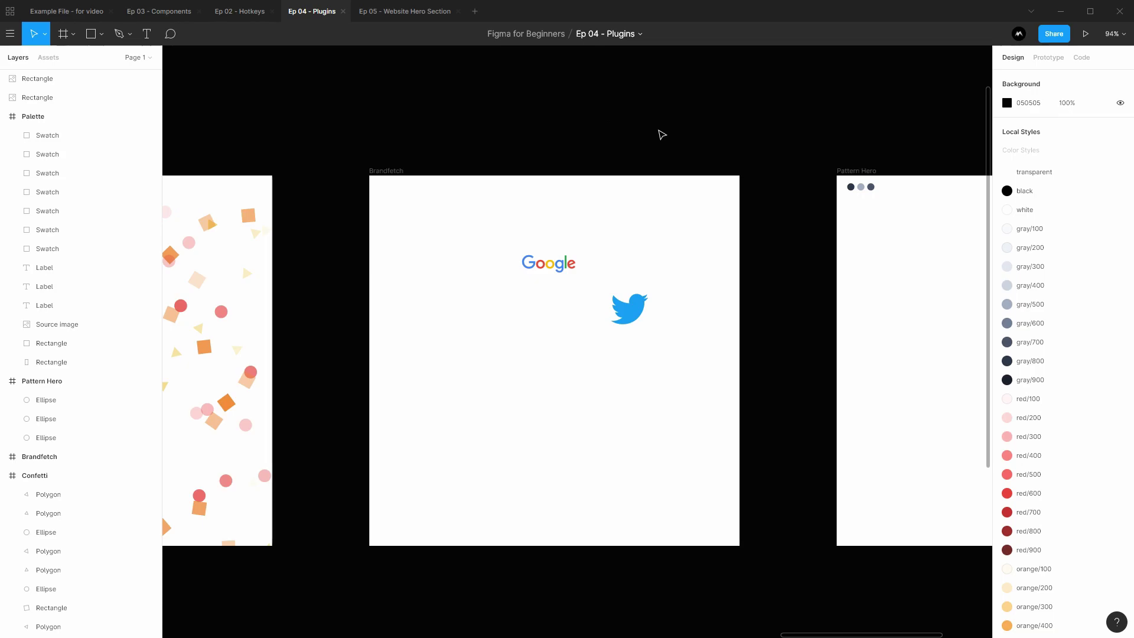
Bring the Pattern Hero frame and its three dots into view.
drag(742, 152, 443, 161)
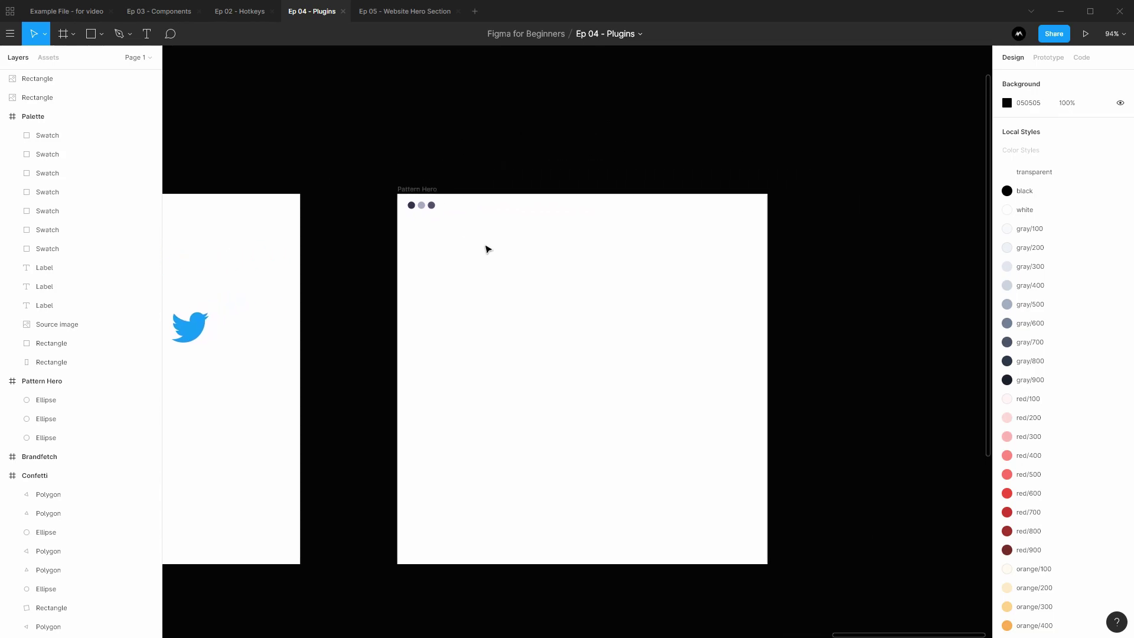
drag(450, 219, 416, 205)
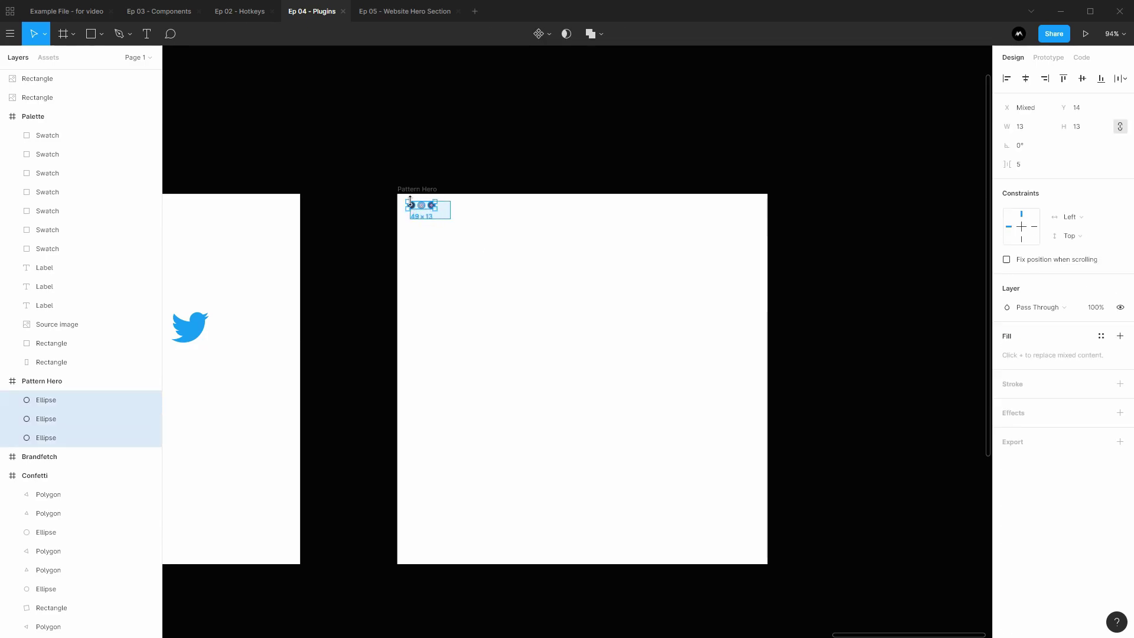
click(467, 171)
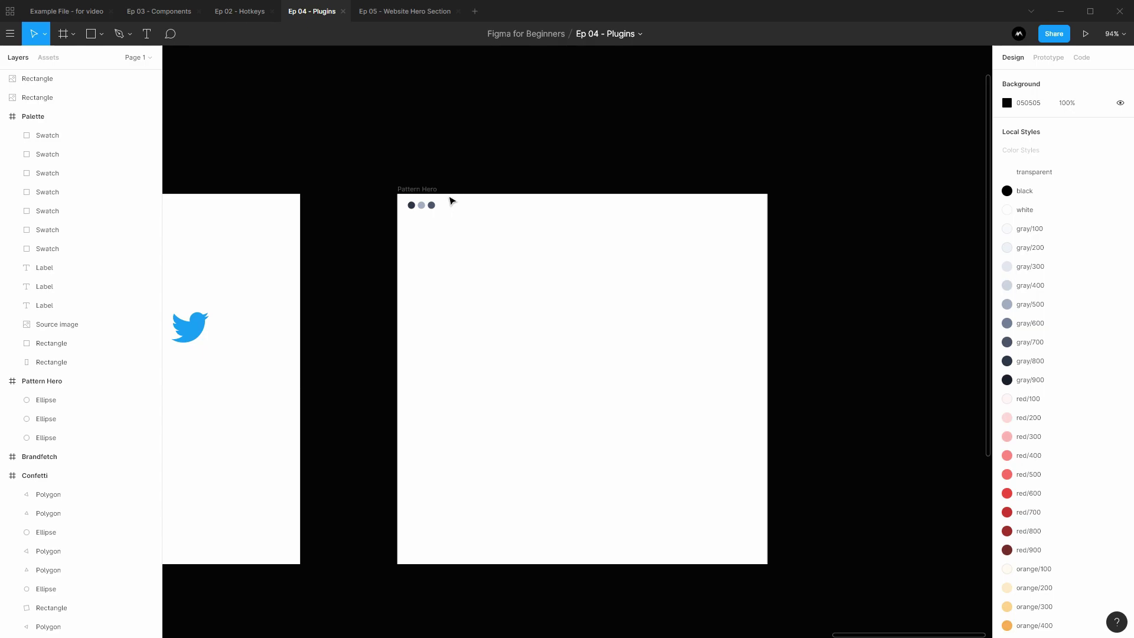
scroll(426, 207, up, 5)
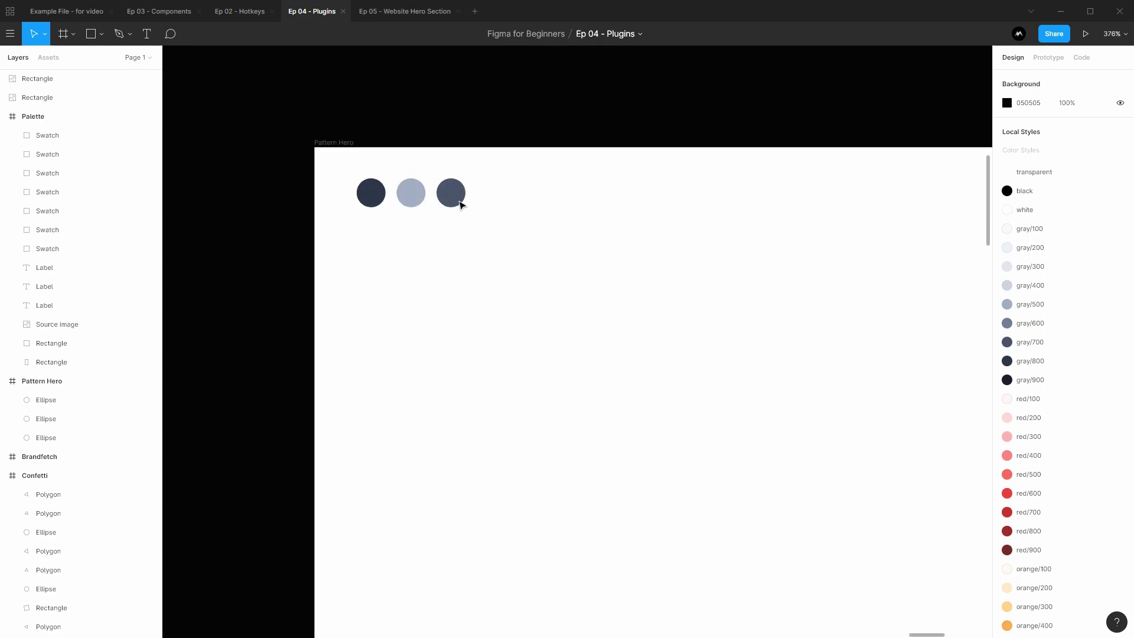
scroll(452, 192, down, 5)
drag(476, 201, 460, 205)
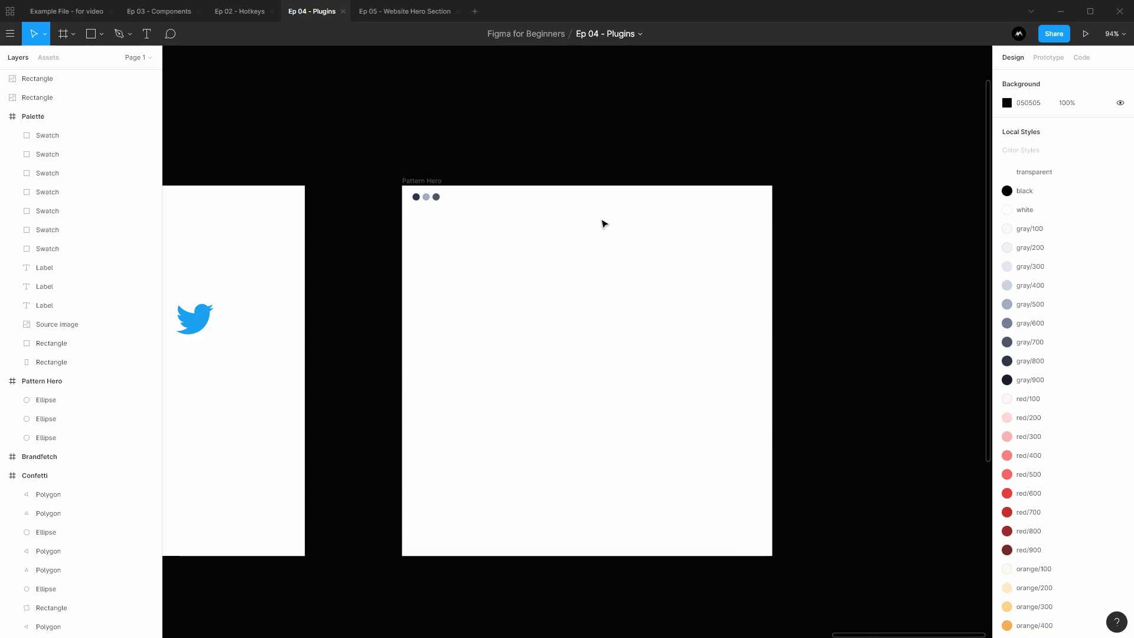
Zoom in closely on the Pattern Hero dots, then back out to the surrounding frames.
key(z)
click(445, 192)
click(446, 192)
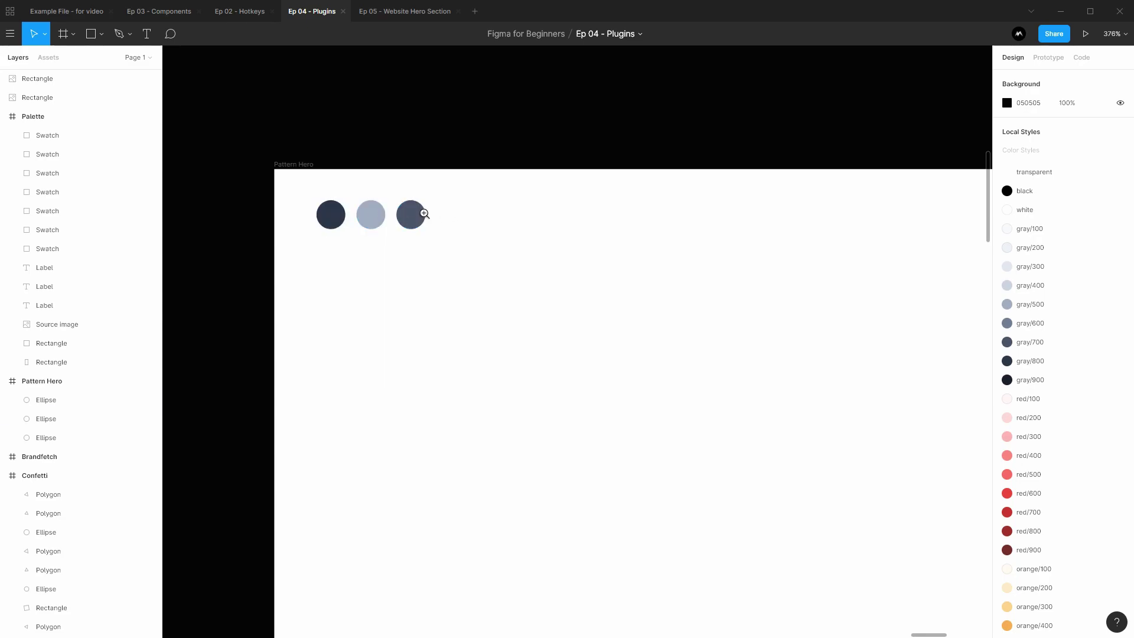
alt+click(425, 213)
alt+click(430, 210)
alt+click(430, 210)
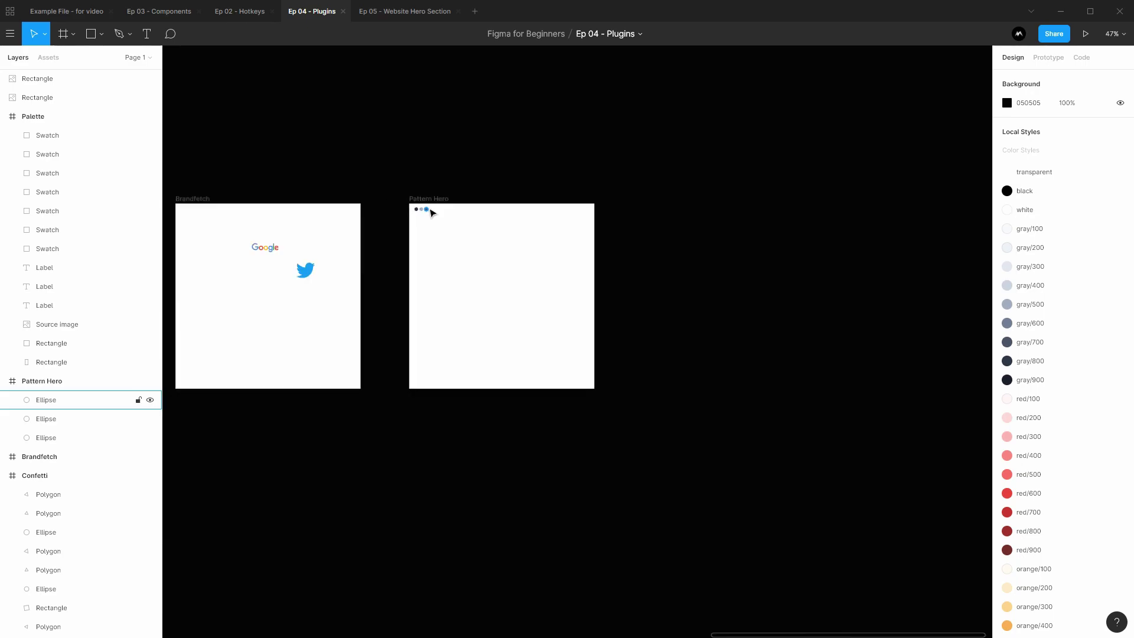
click(420, 210)
scroll(461, 208, right, 2)
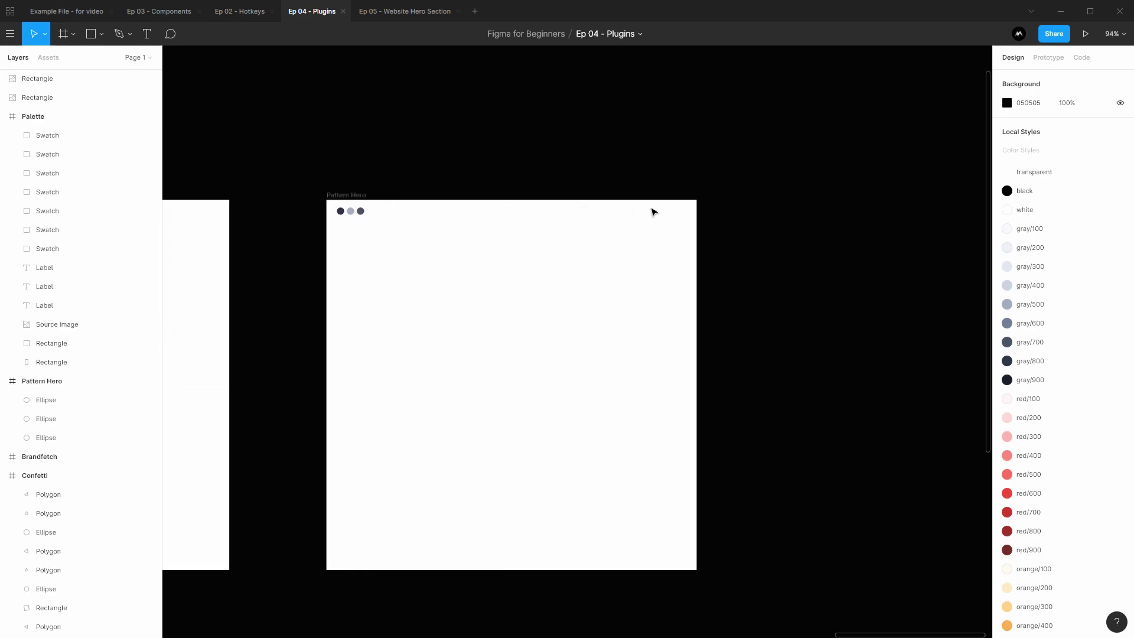
Select the three ellipses and bring up the Plugins list from their context menu.
drag(370, 231, 346, 213)
right_click(346, 212)
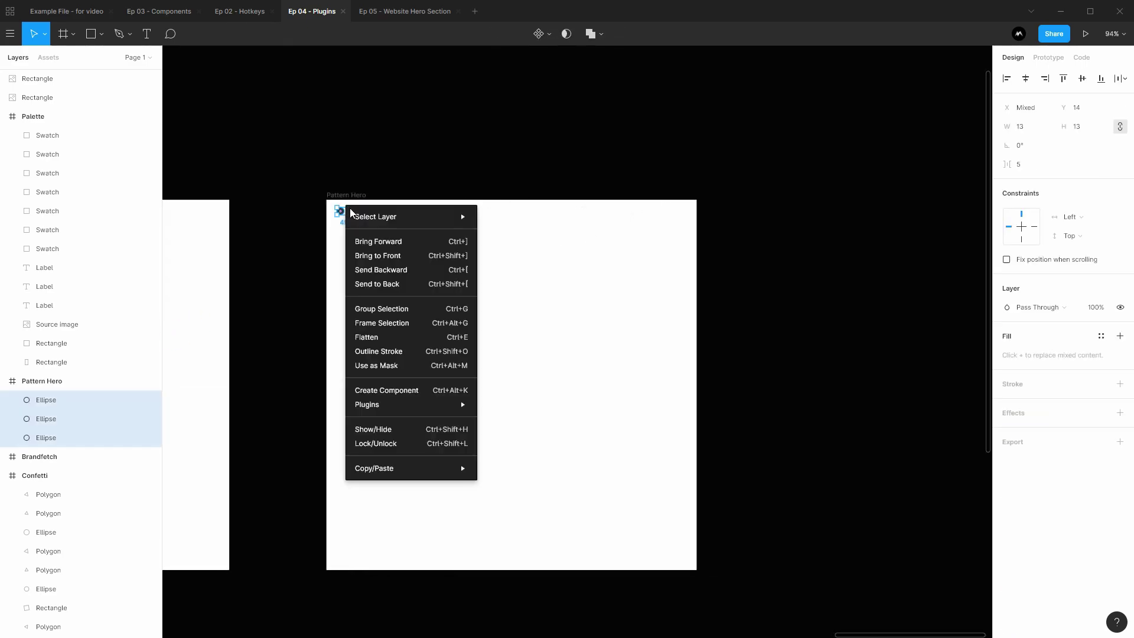
mouse_move(413, 404)
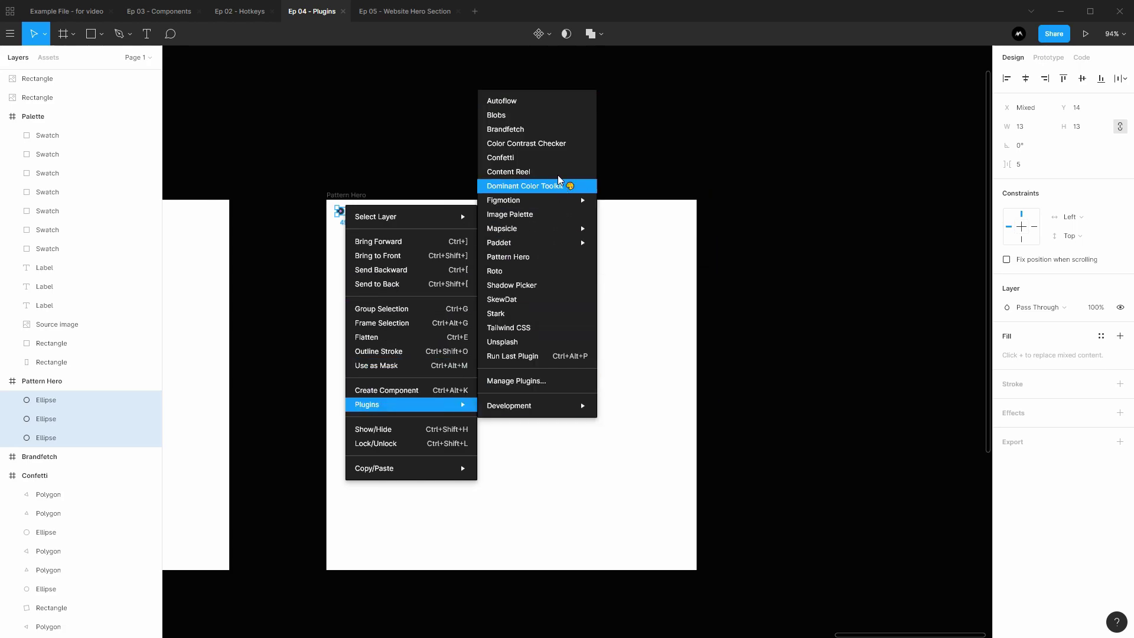
Run Pattern Hero on the three ellipses with Shuffle Nodes off, creating a 50 × 50 dot grid.
click(521, 257)
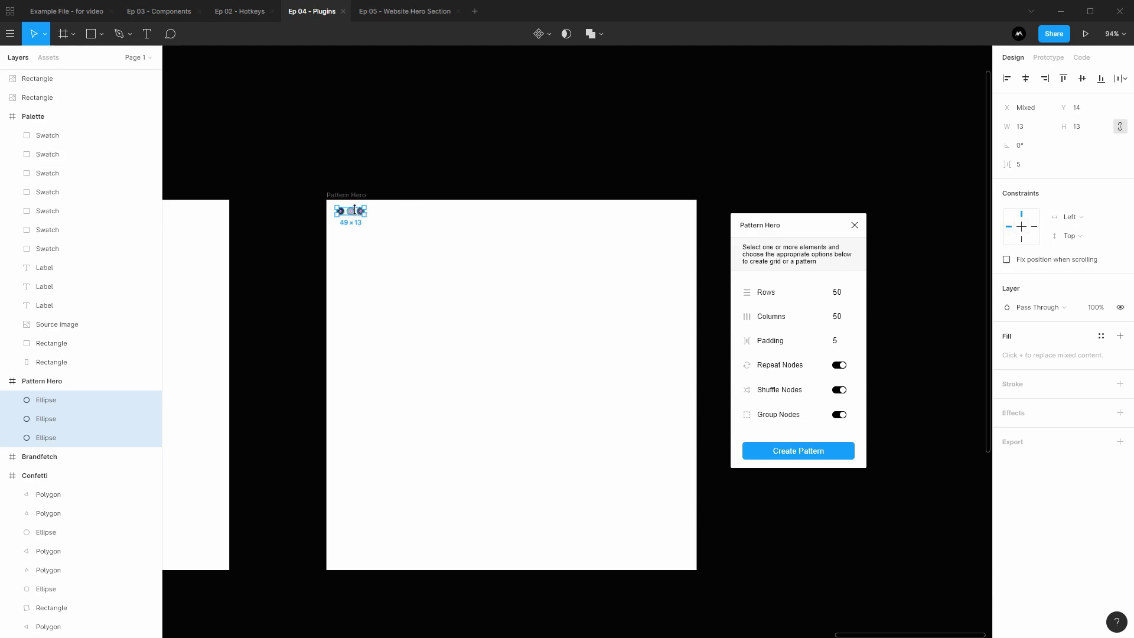
scroll(354, 210, up, 6)
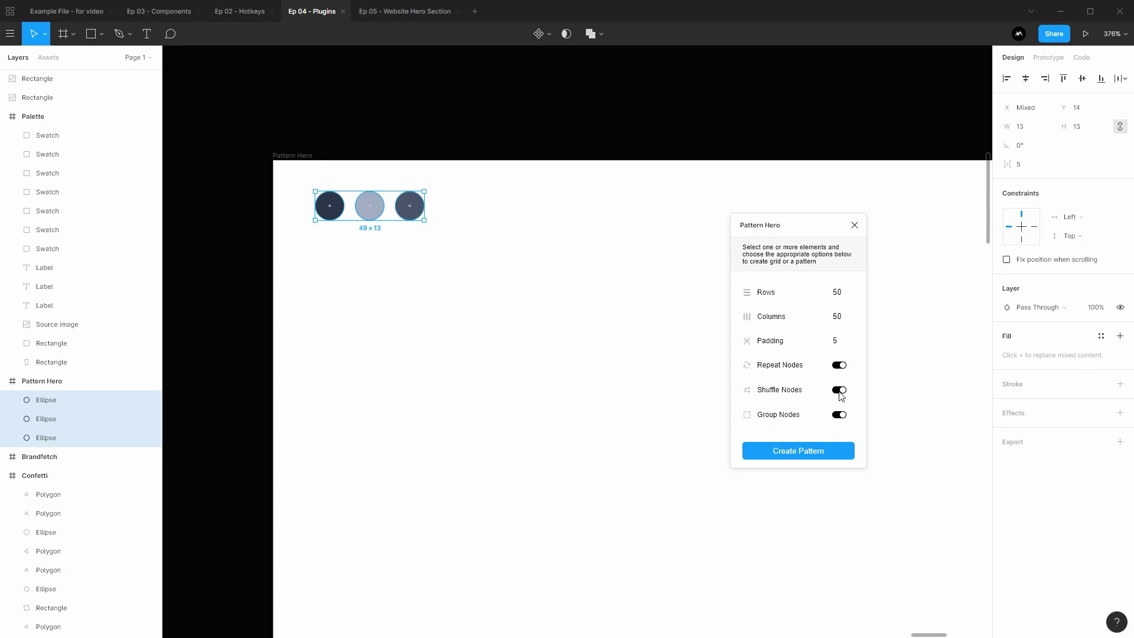
click(839, 390)
click(831, 451)
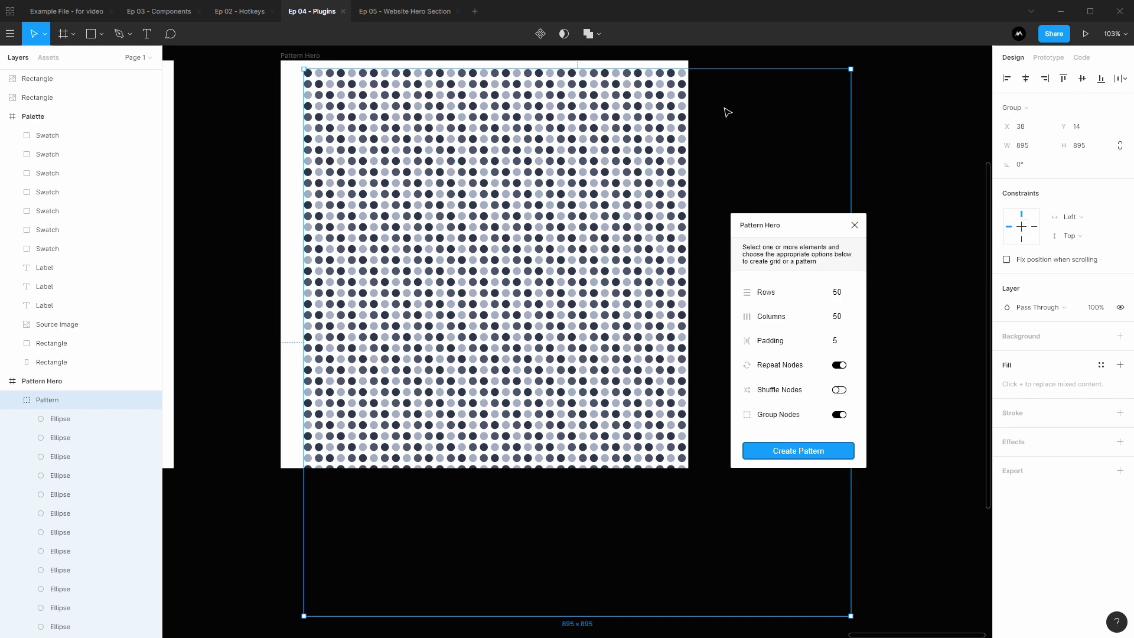
Undo the grid and regenerate it shuffled with 40 rows and 35 columns.
key(ctrl+z)
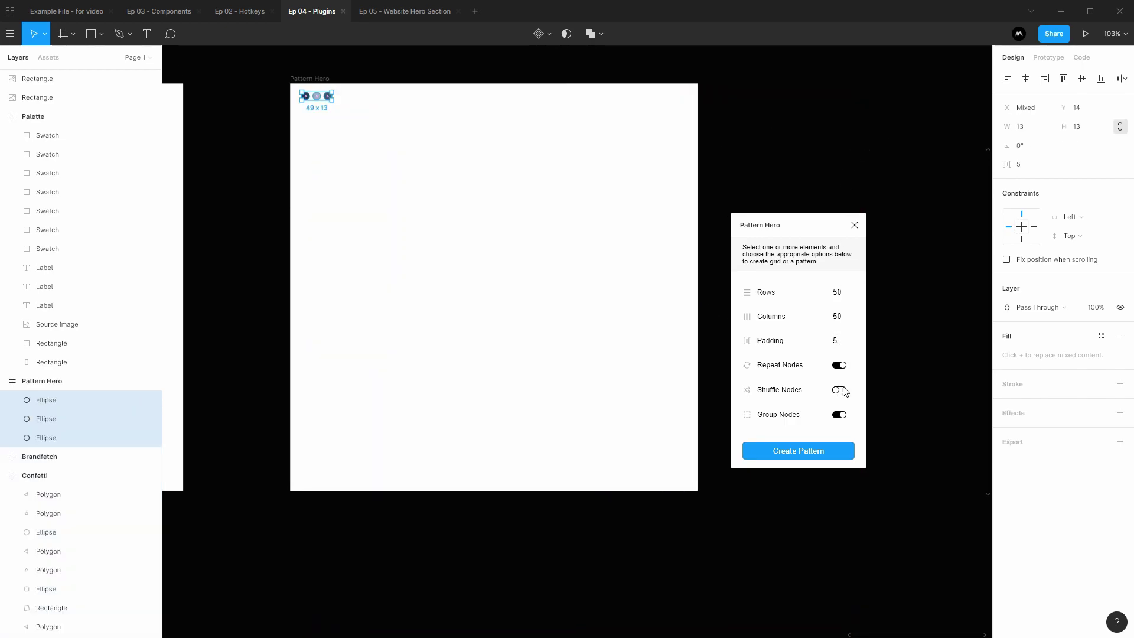
click(839, 390)
click(835, 451)
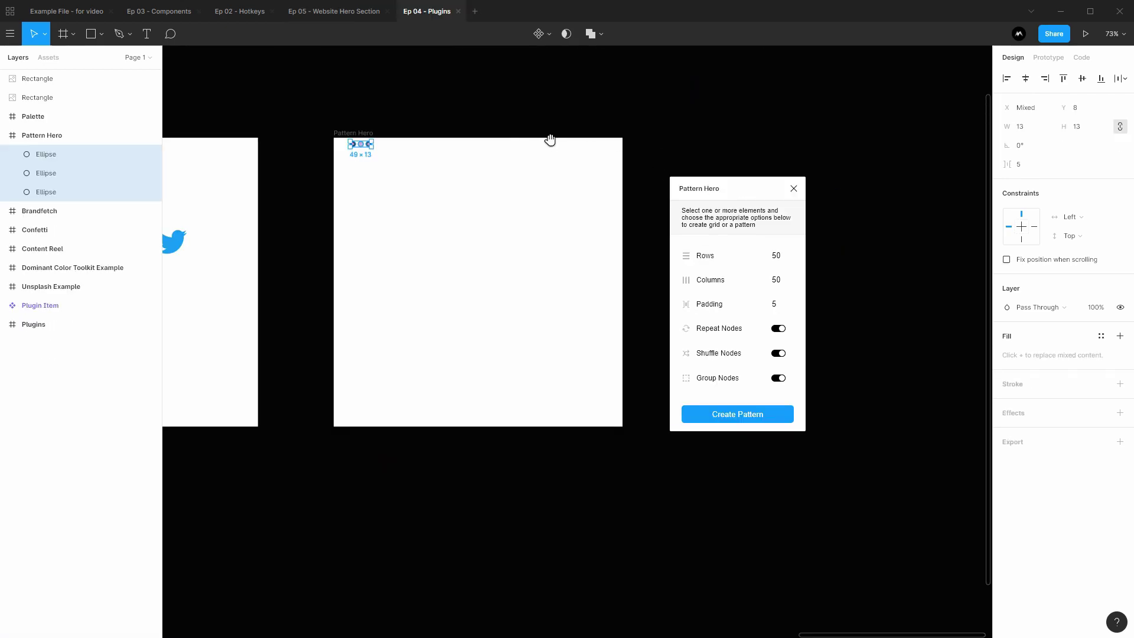
scroll(561, 153, up, 2)
click(792, 256)
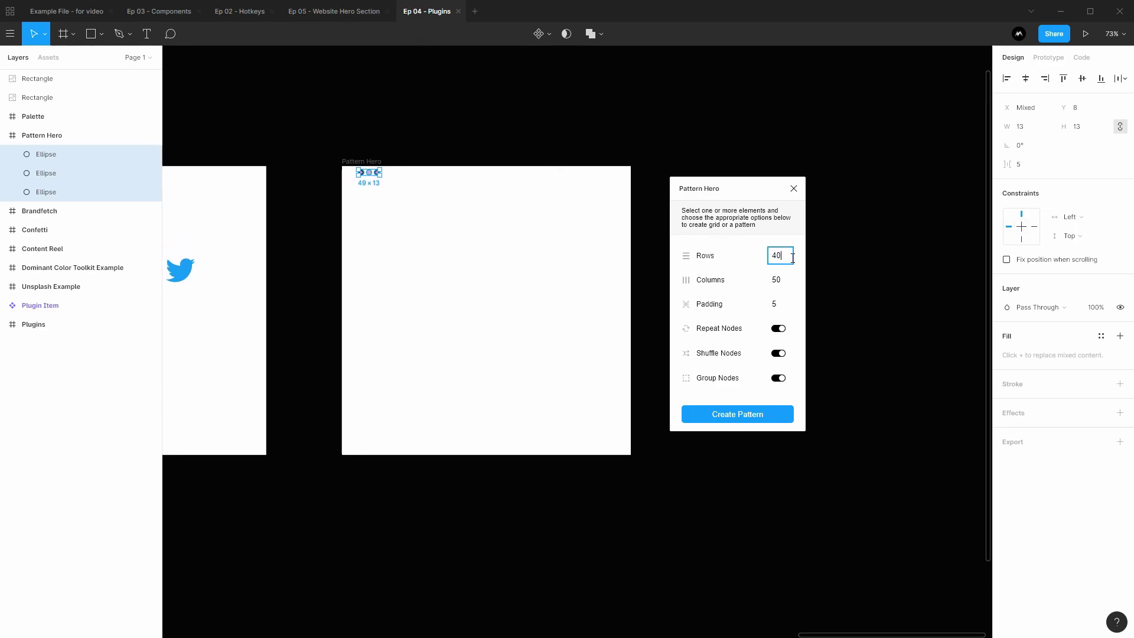
key(Tab)
text(35)
click(757, 422)
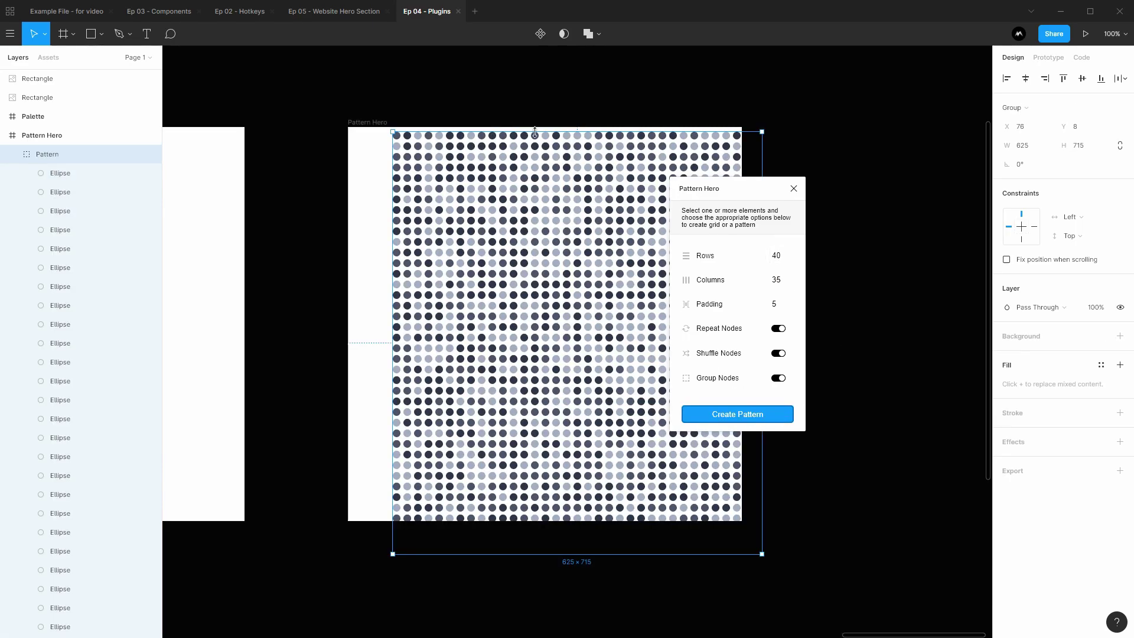
Shift the Pattern group left to fit inside the Pattern Hero frame, then deselect it.
drag(736, 188, 901, 175)
drag(641, 168, 606, 164)
key(Escape)
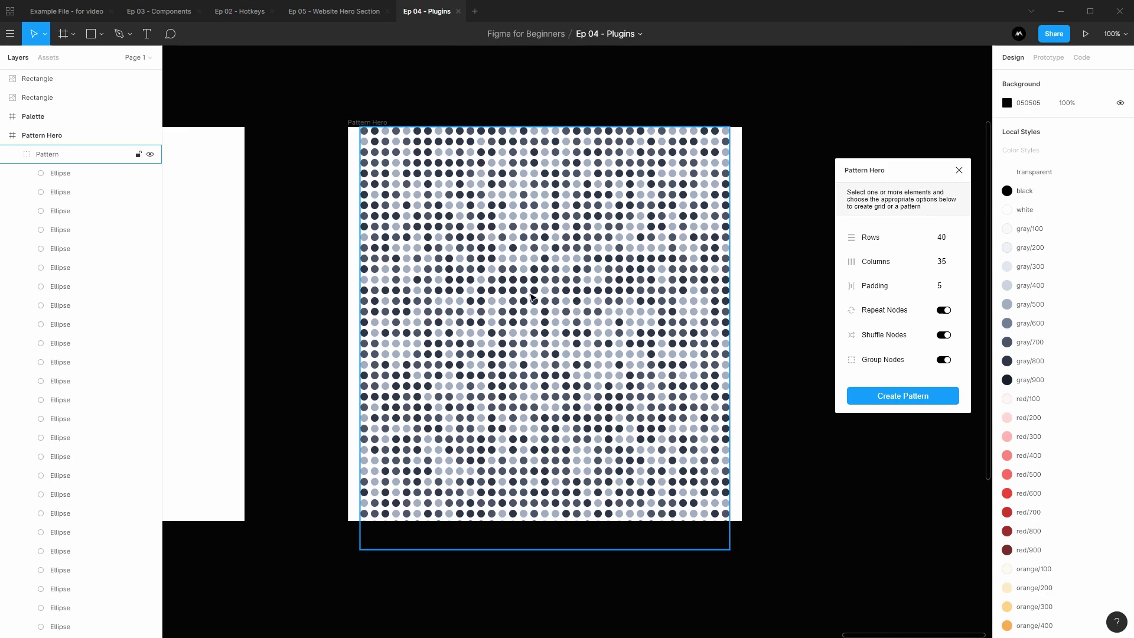
scroll(391, 113, down, 3)
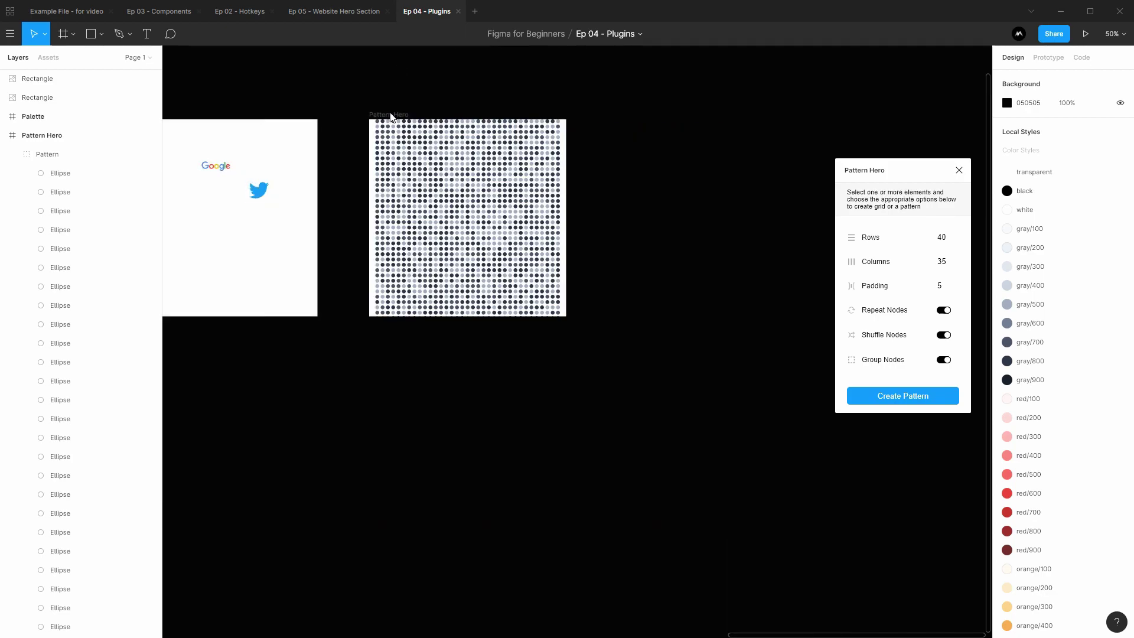
scroll(391, 113, down, 2)
scroll(526, 208, up, 6)
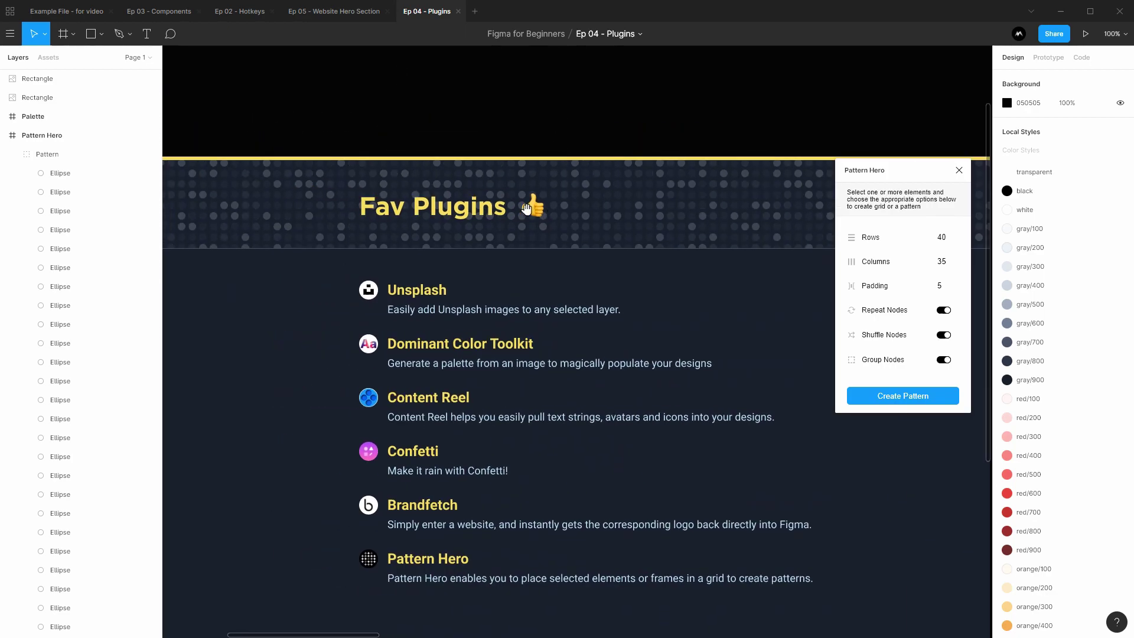
scroll(526, 208, down, 2)
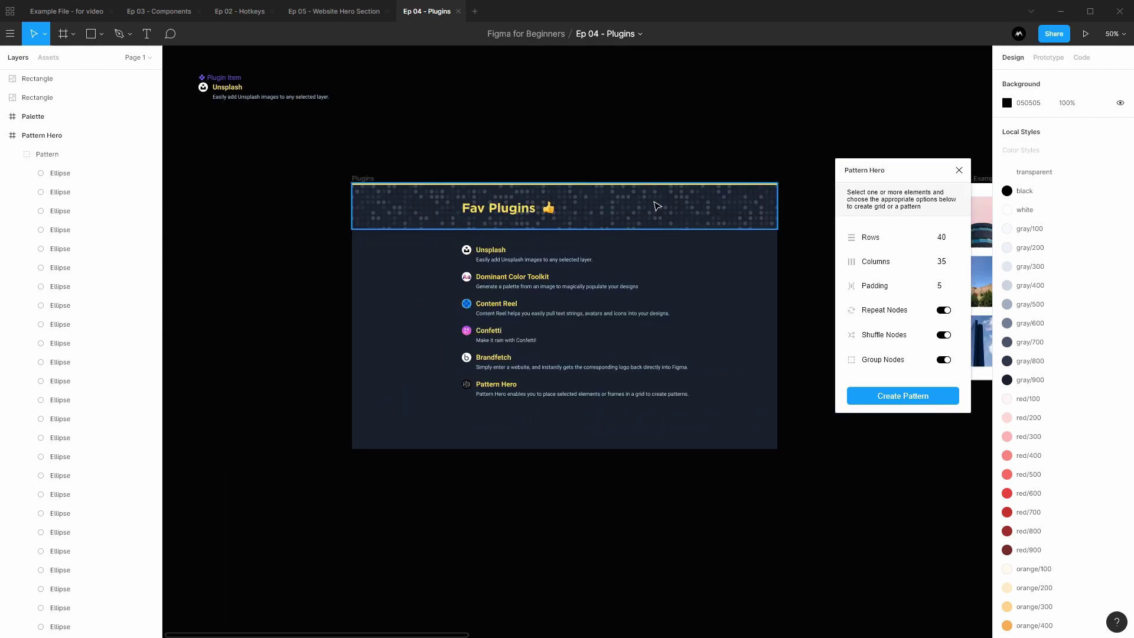
scroll(719, 175, right, 5)
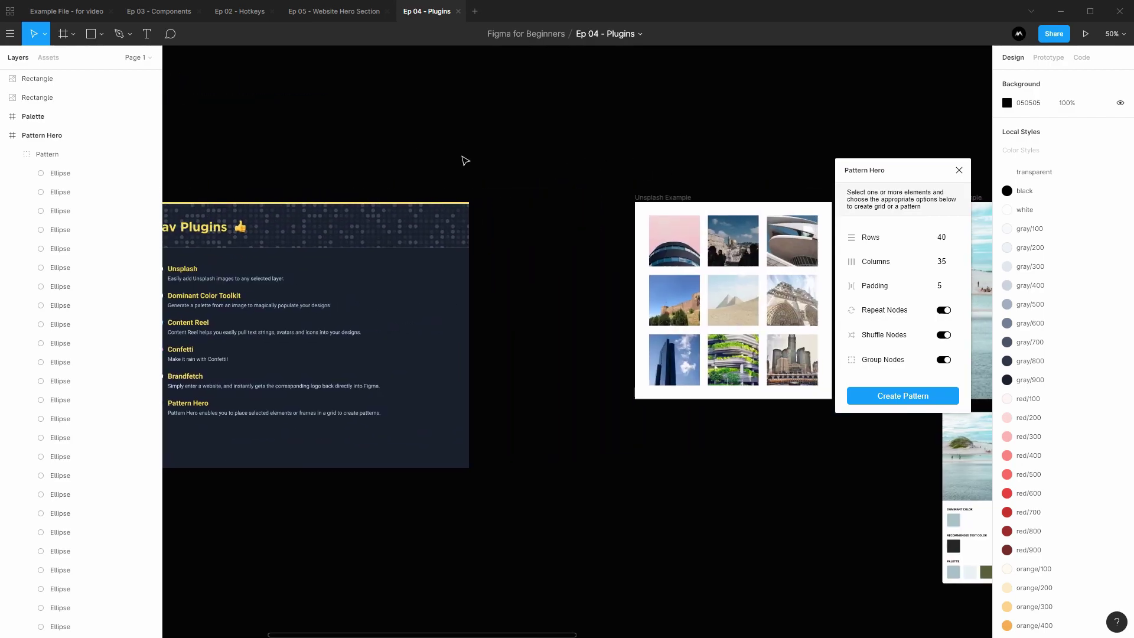
scroll(465, 160, left, 5)
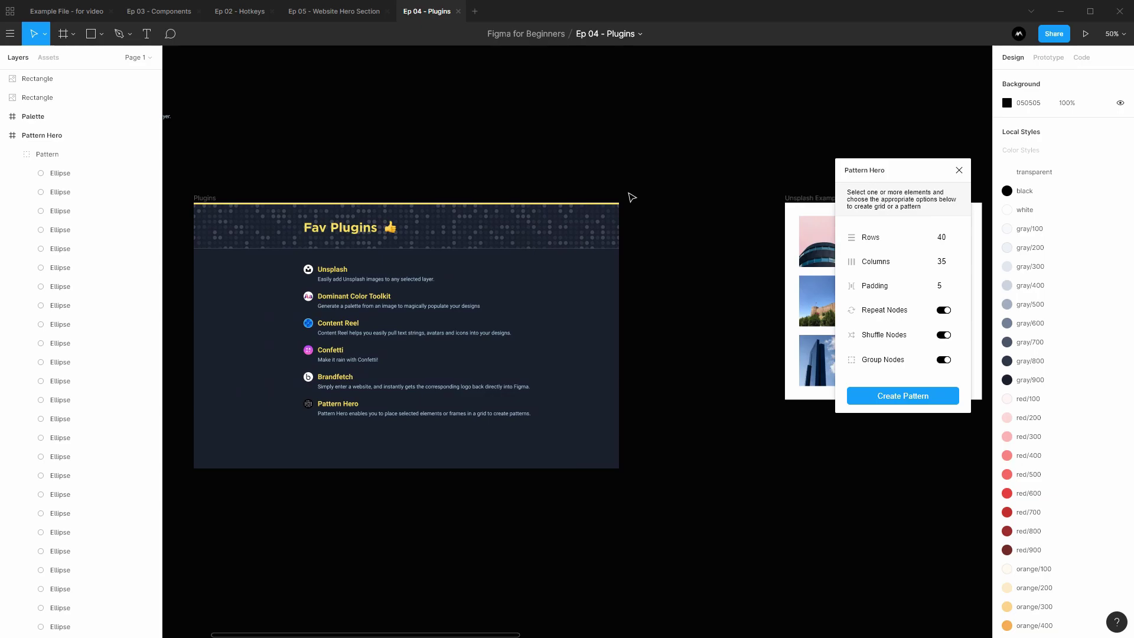
scroll(630, 195, right, 5)
scroll(425, 140, left, 2)
click(10, 11)
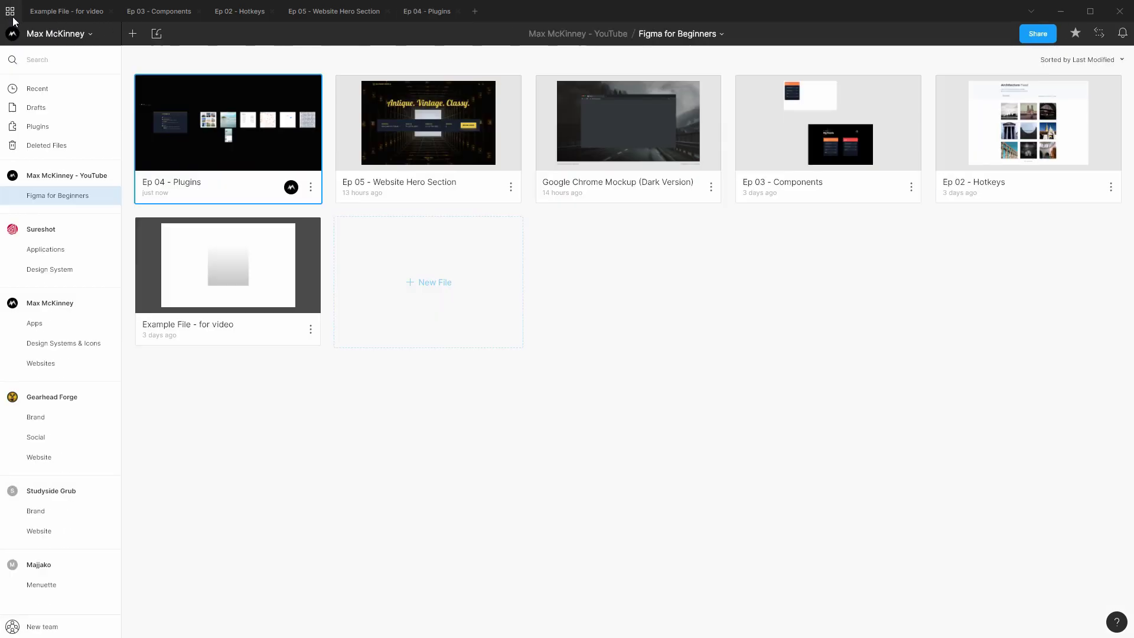
click(59, 128)
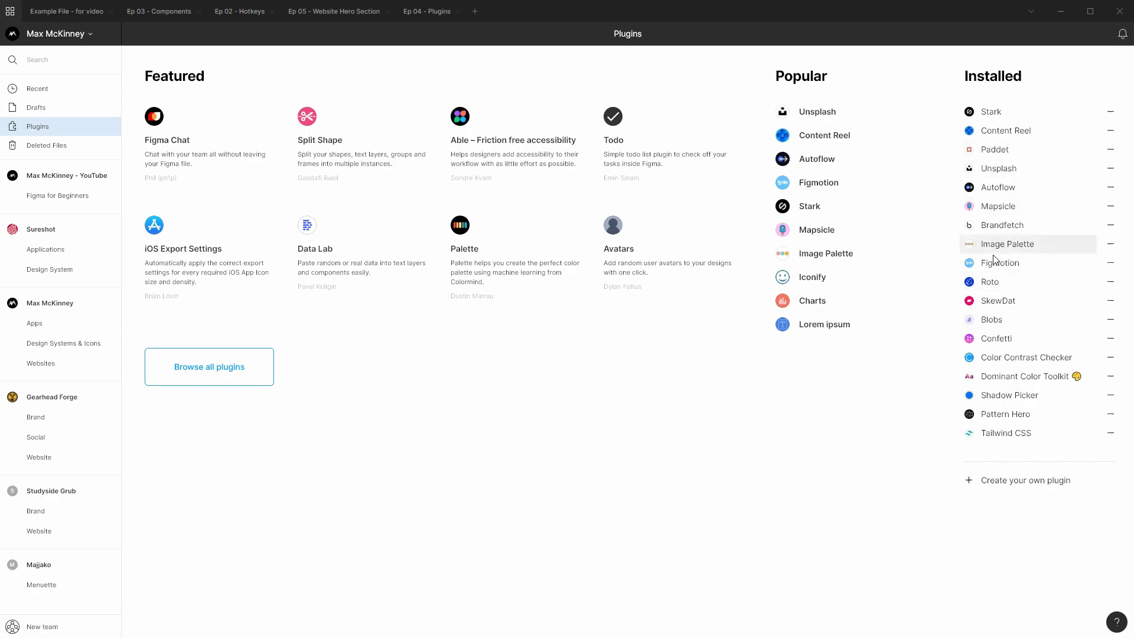
click(1001, 321)
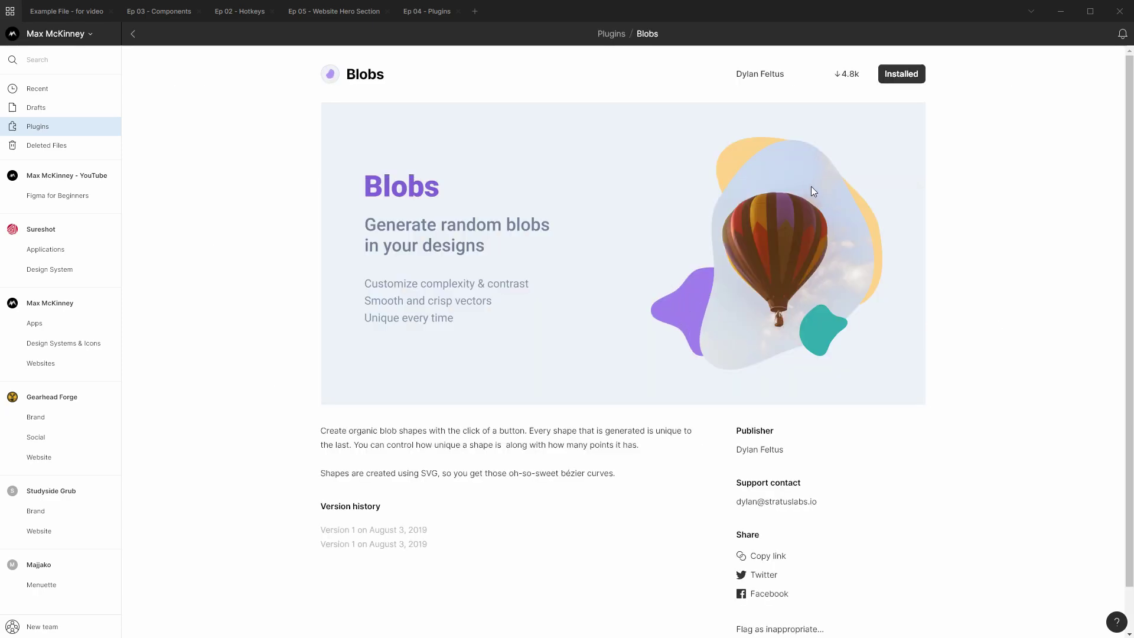
click(133, 34)
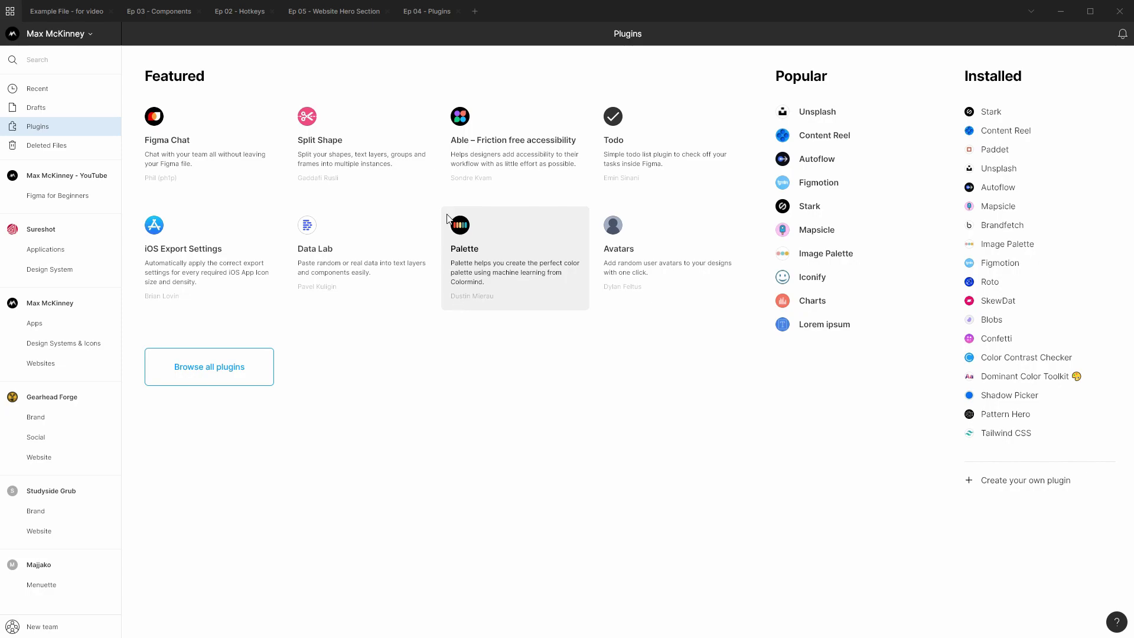
click(423, 11)
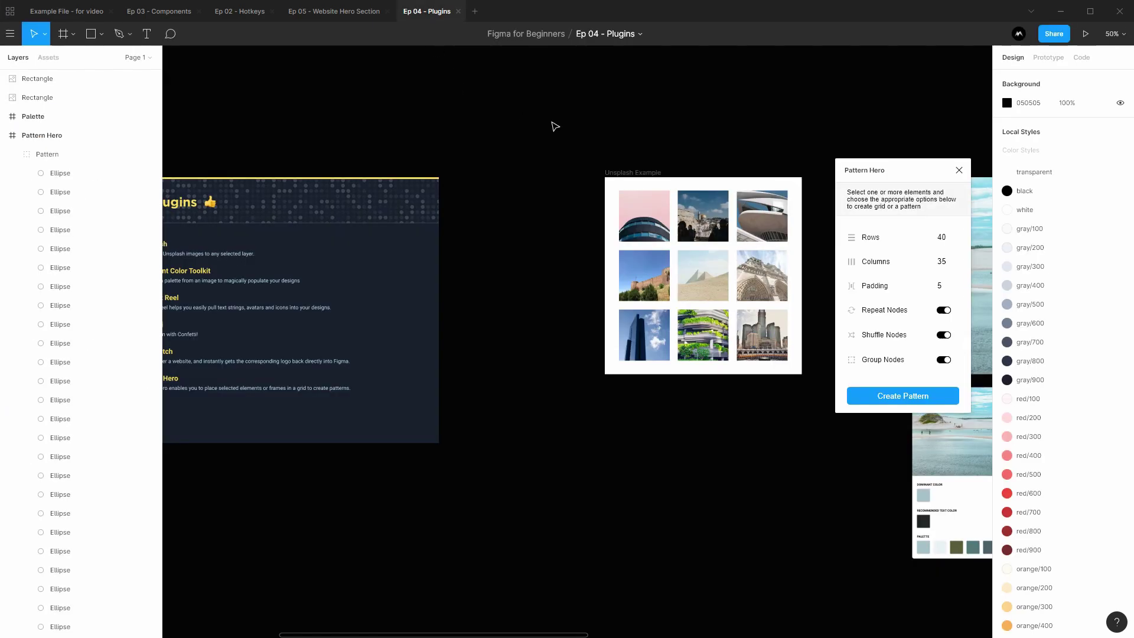
Close the Pattern Hero plugin and pan across the Confetti, Brandfetch, Contacts and Palette frames.
click(959, 170)
scroll(769, 220, down, 5)
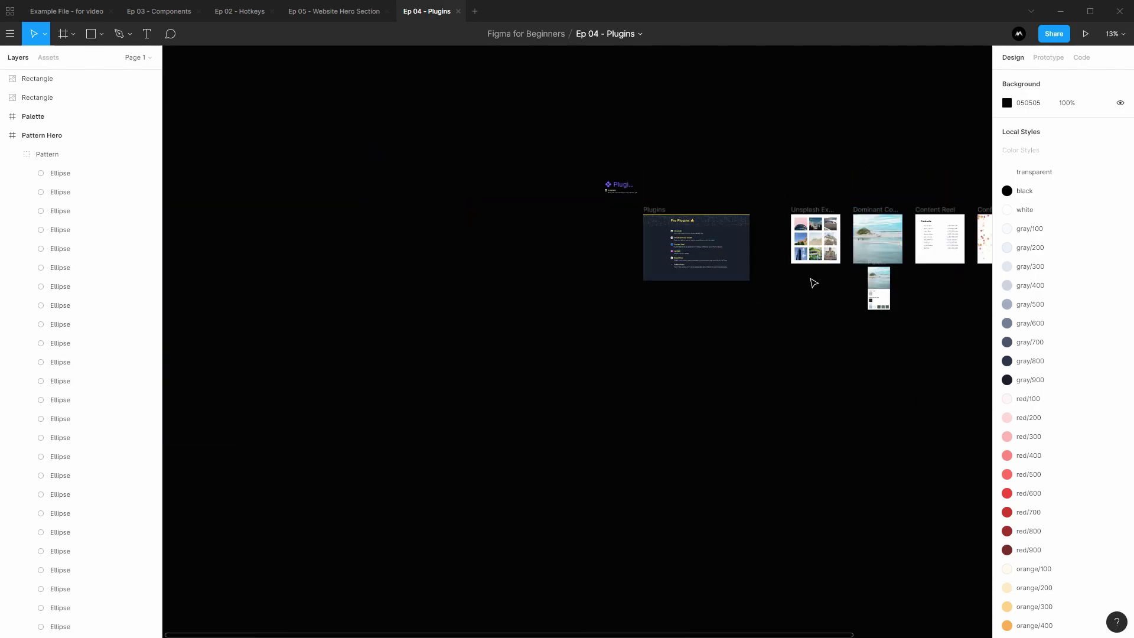
scroll(659, 265, right, 3)
scroll(578, 253, up, 5)
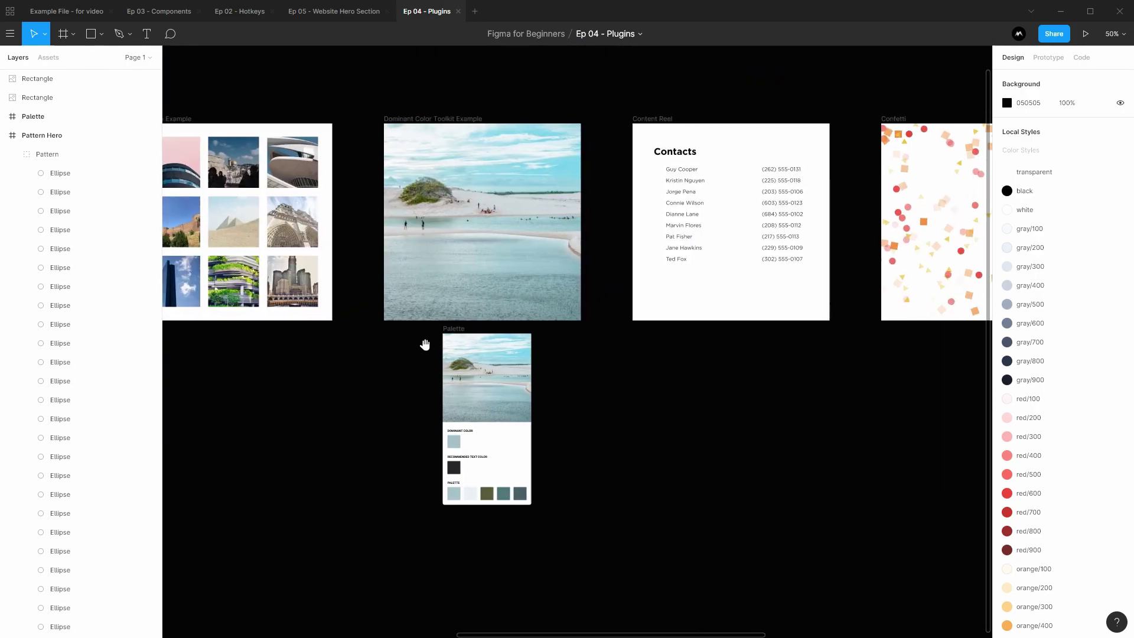
drag(602, 310, 292, 310)
drag(734, 326, 826, 409)
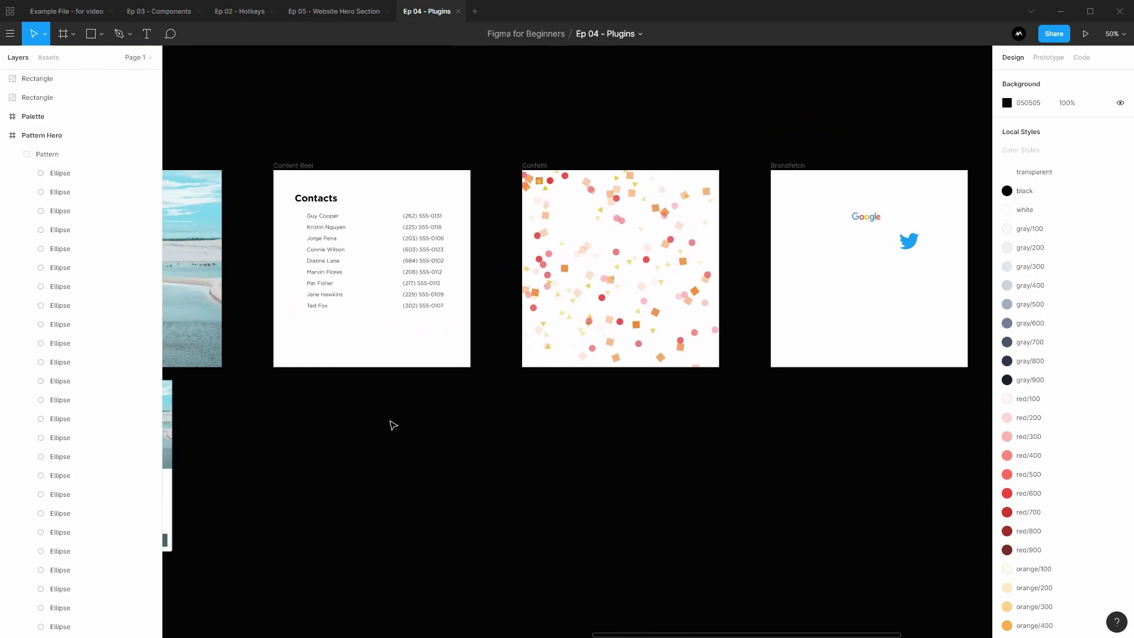
drag(392, 423, 668, 423)
scroll(438, 379, left, 10)
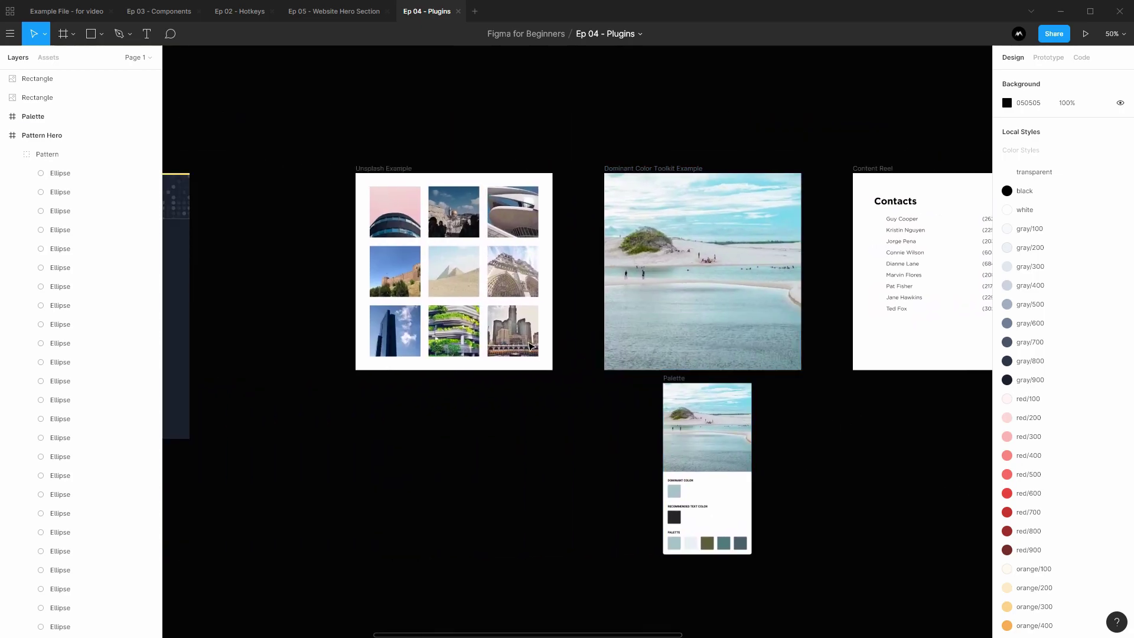
Tour the Plugins and example frames, then switch to the Ep 05 - Website Hero Section file.
drag(451, 375, 802, 431)
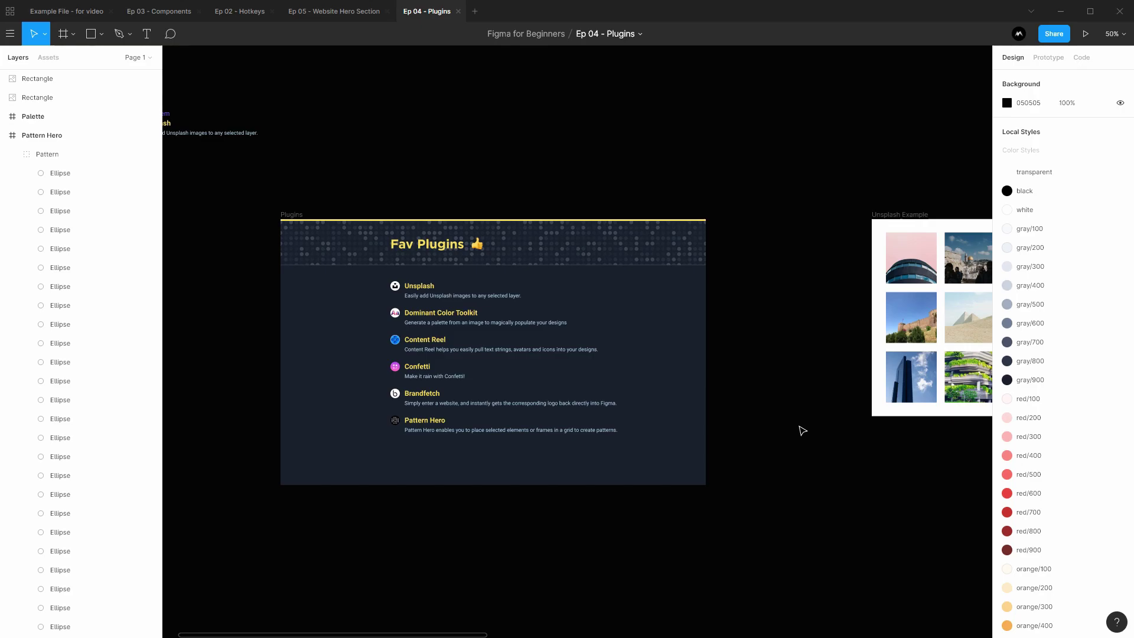
drag(799, 435, 531, 347)
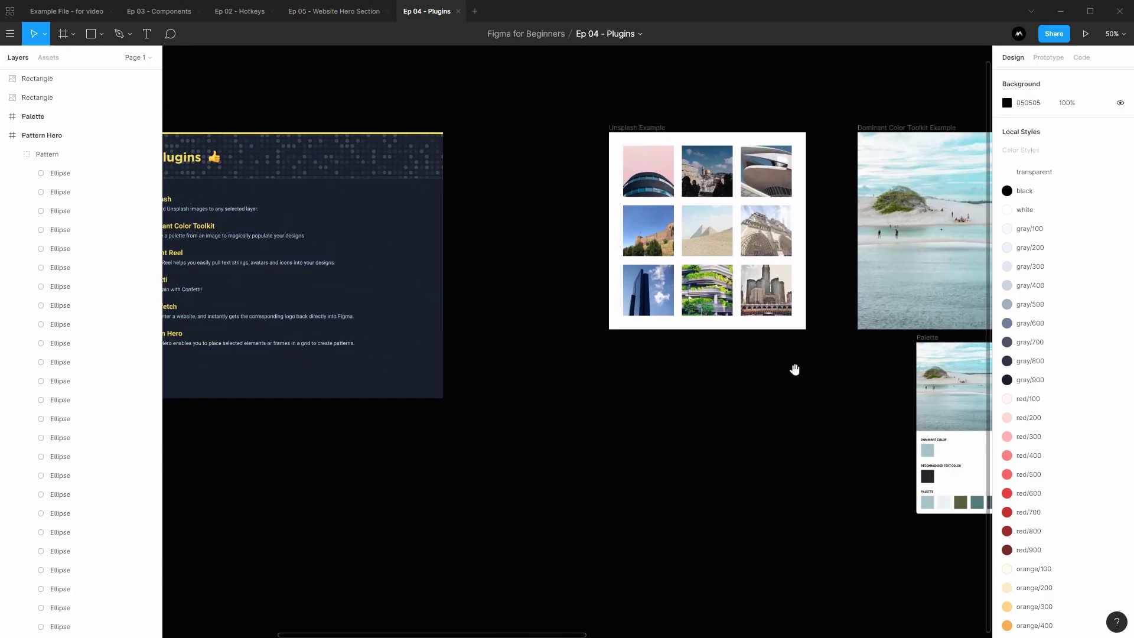
drag(792, 370, 488, 369)
drag(861, 377, 566, 362)
drag(671, 373, 643, 370)
drag(712, 378, 436, 379)
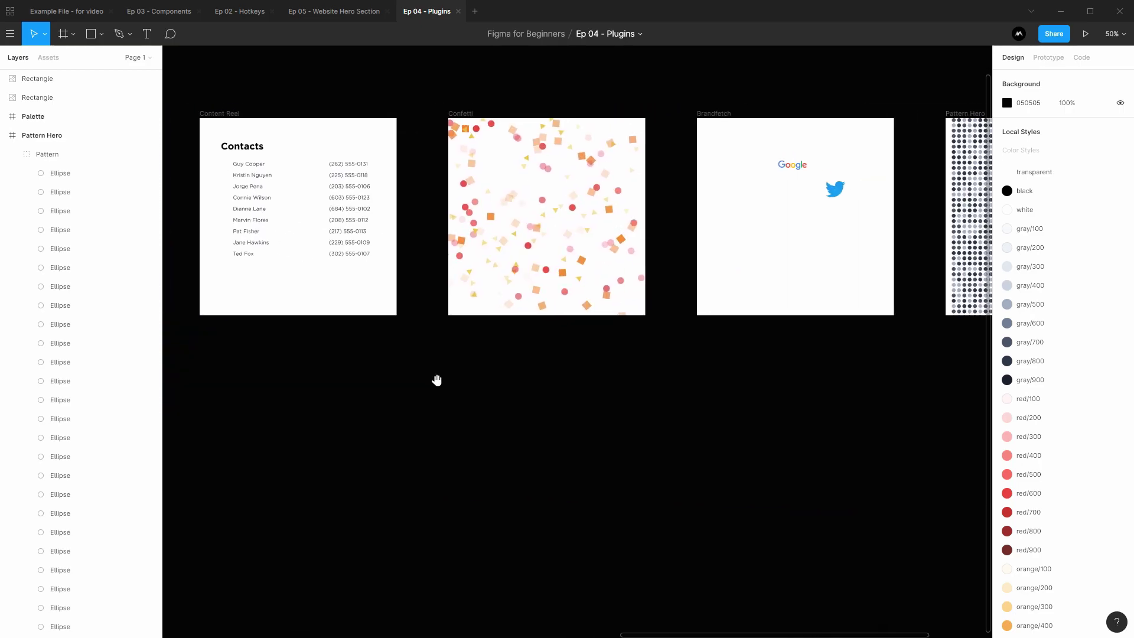
drag(615, 369, 856, 370)
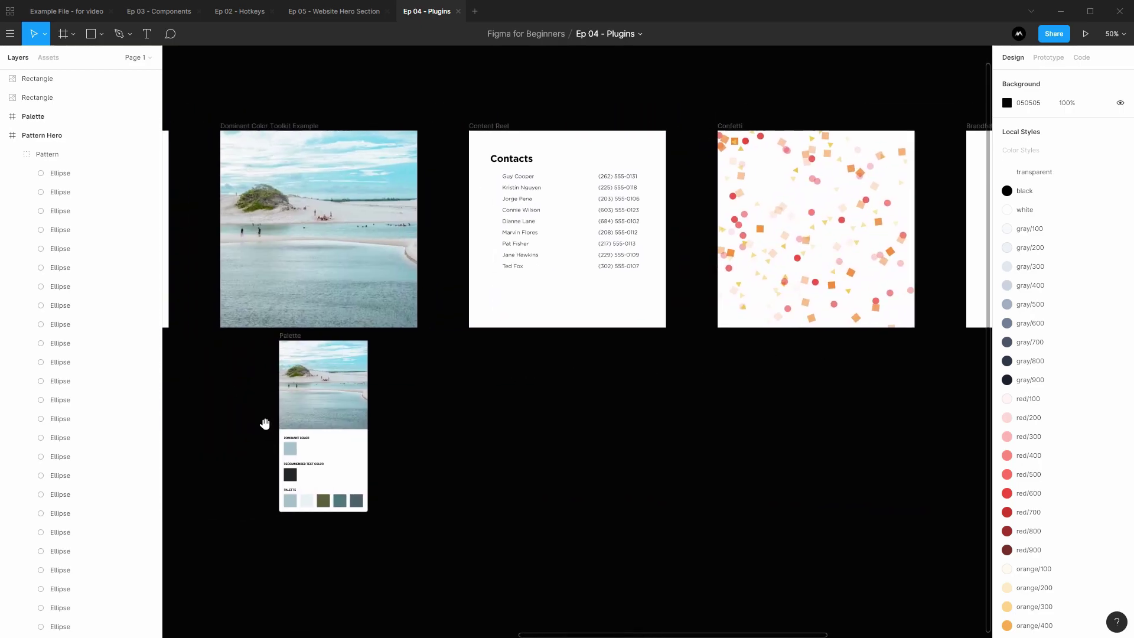
drag(264, 423, 812, 473)
drag(394, 412, 639, 401)
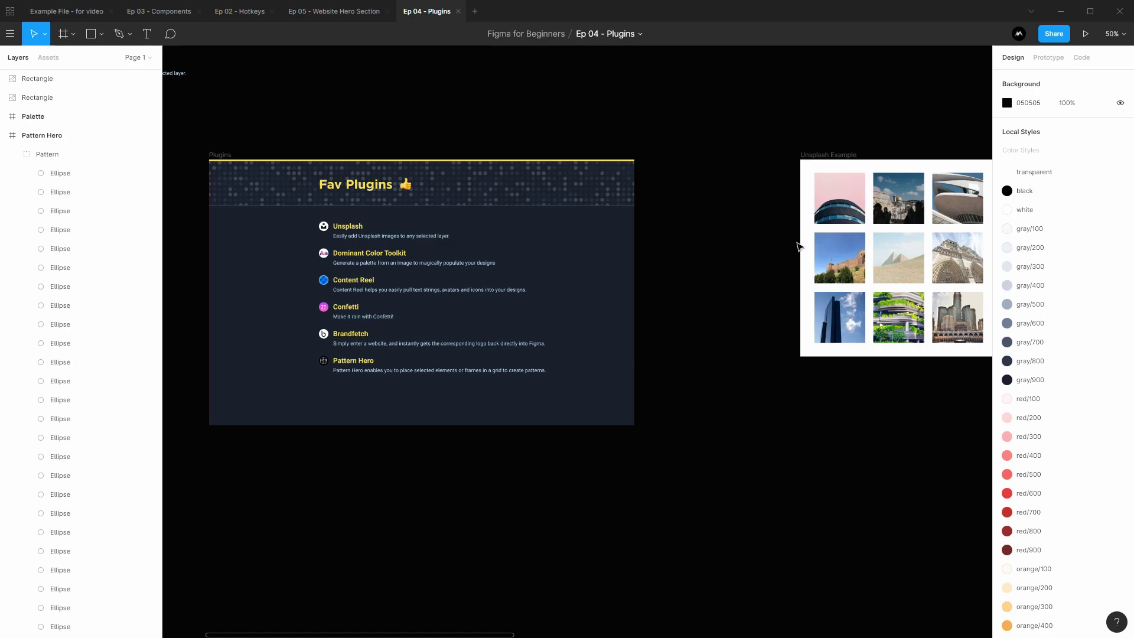
scroll(672, 306, right, 5)
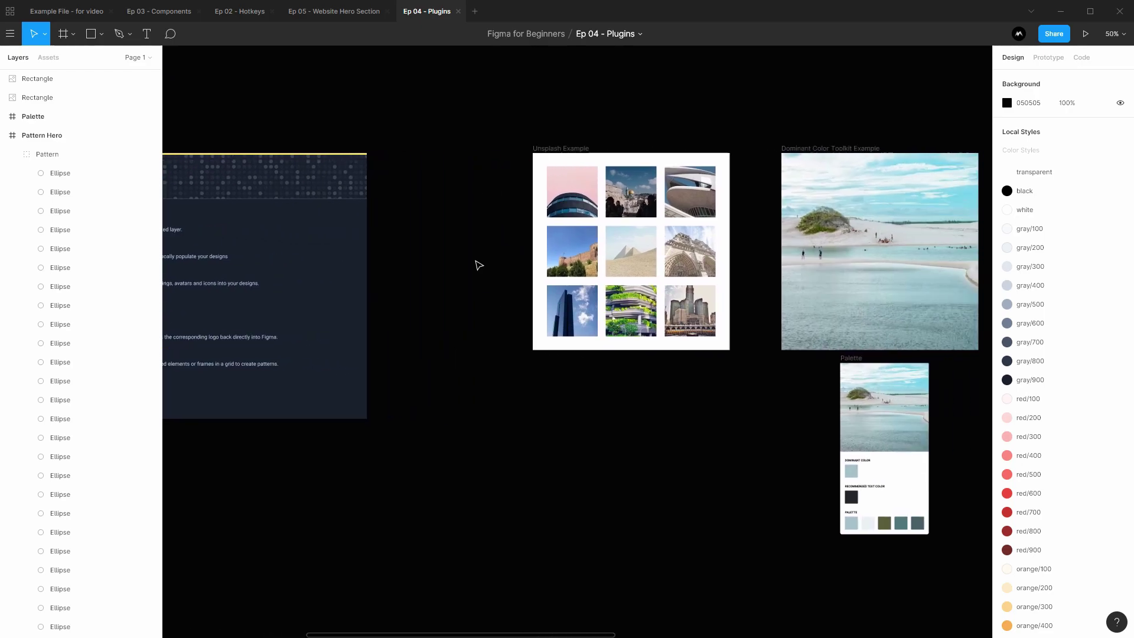
click(328, 12)
drag(572, 169, 545, 57)
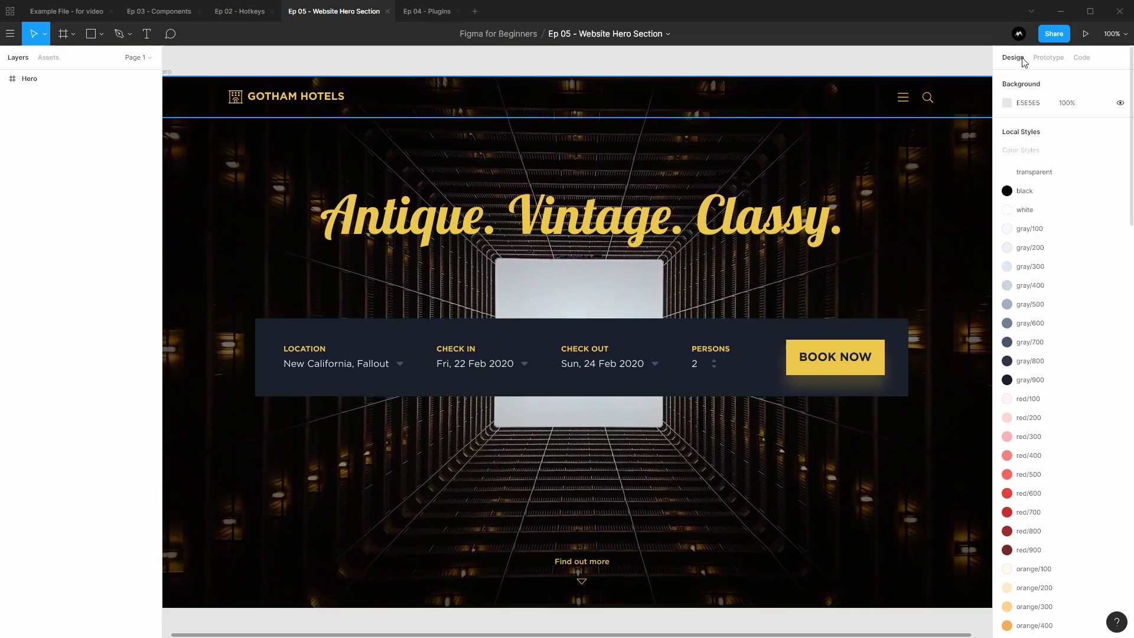
alt+click(731, 135)
drag(435, 98, 880, 384)
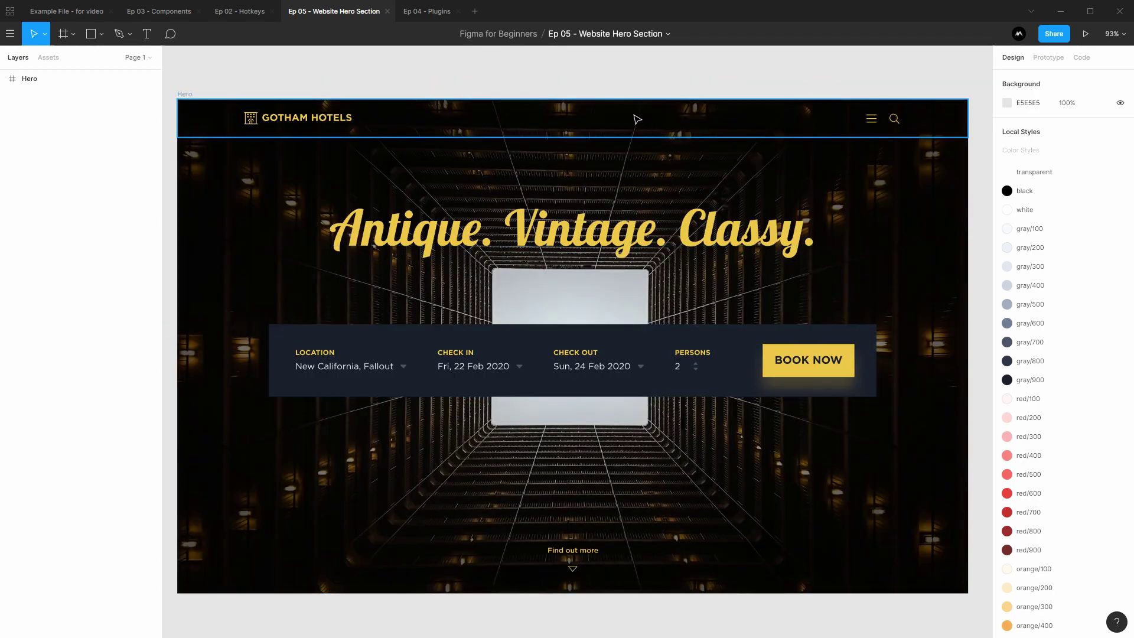